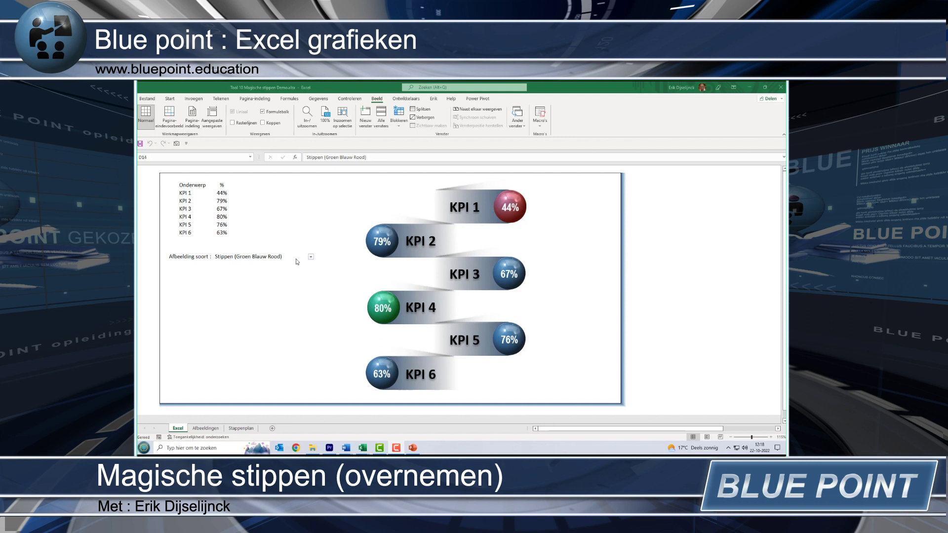
Preview Smiley's, Vlakken, Cirkels (gekleurd) and Cirkels (mat) symbols, then return to Stippen (Groen Blauw Rood).
click(312, 257)
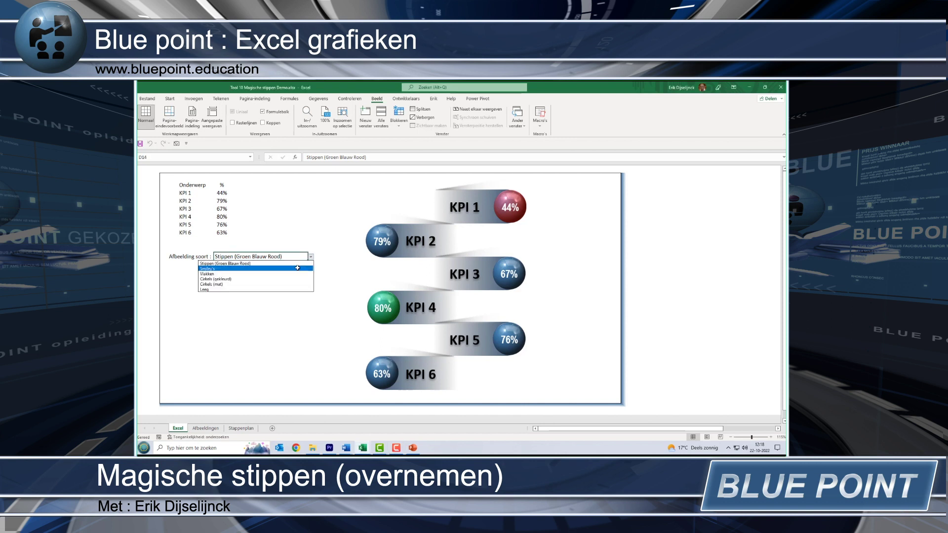
click(298, 269)
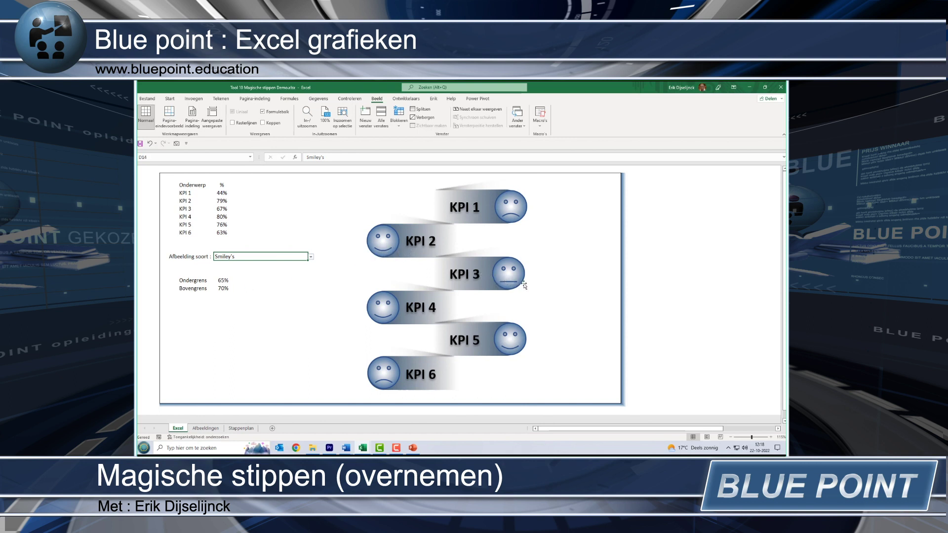
click(311, 257)
click(292, 271)
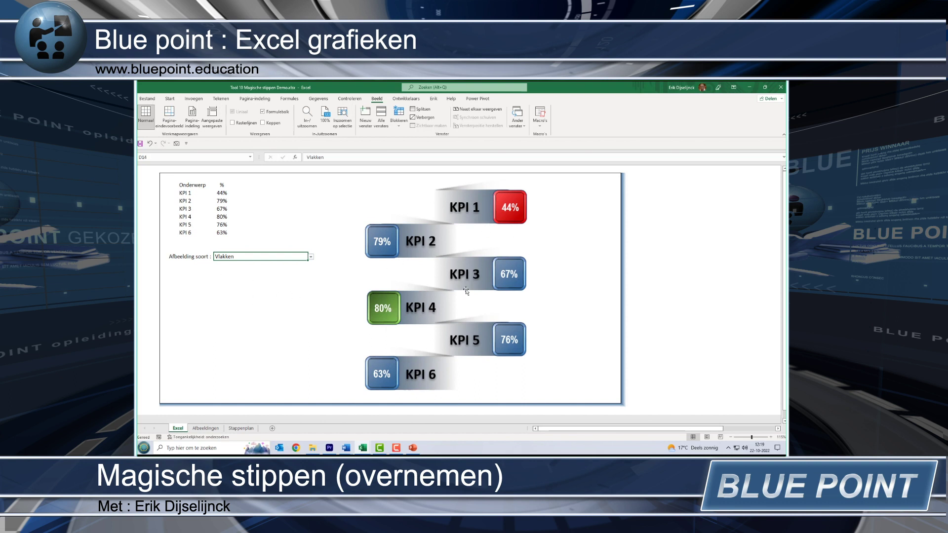
click(311, 257)
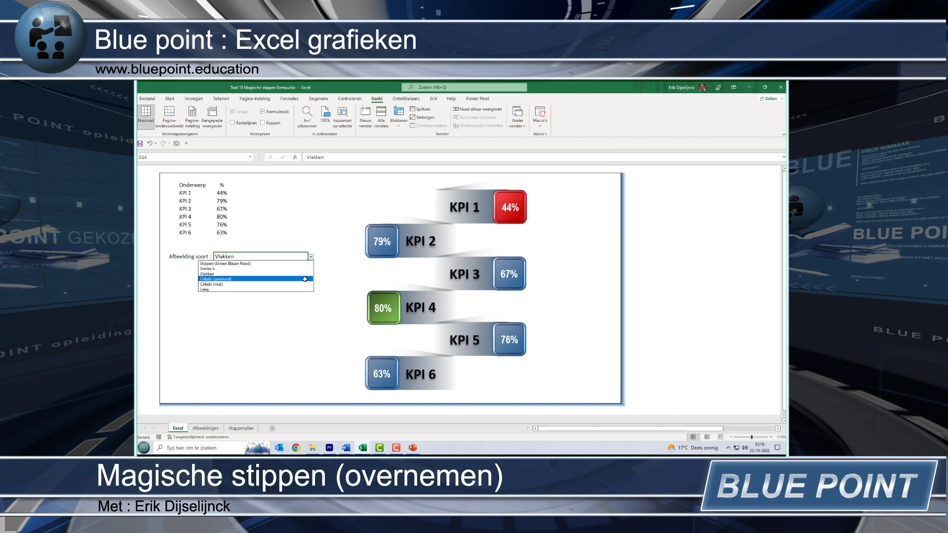
click(306, 278)
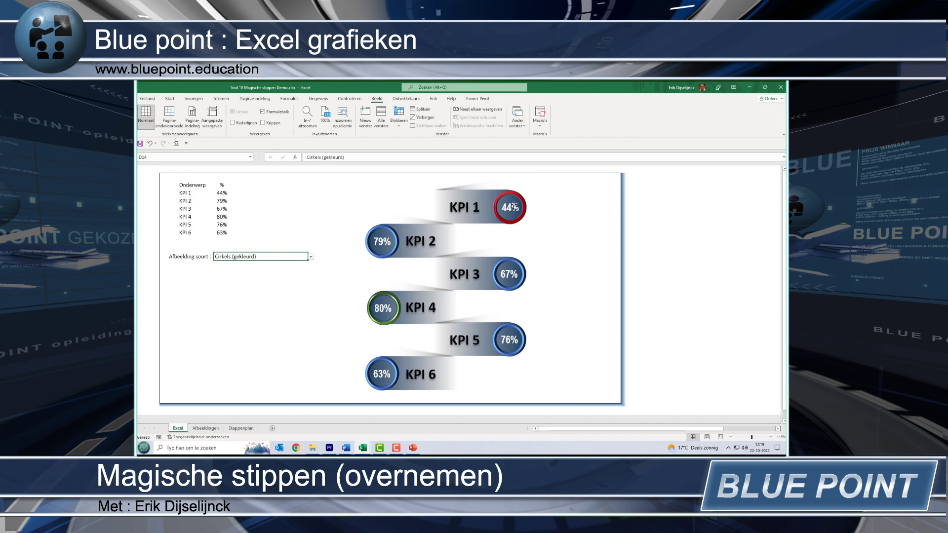
click(311, 257)
click(292, 285)
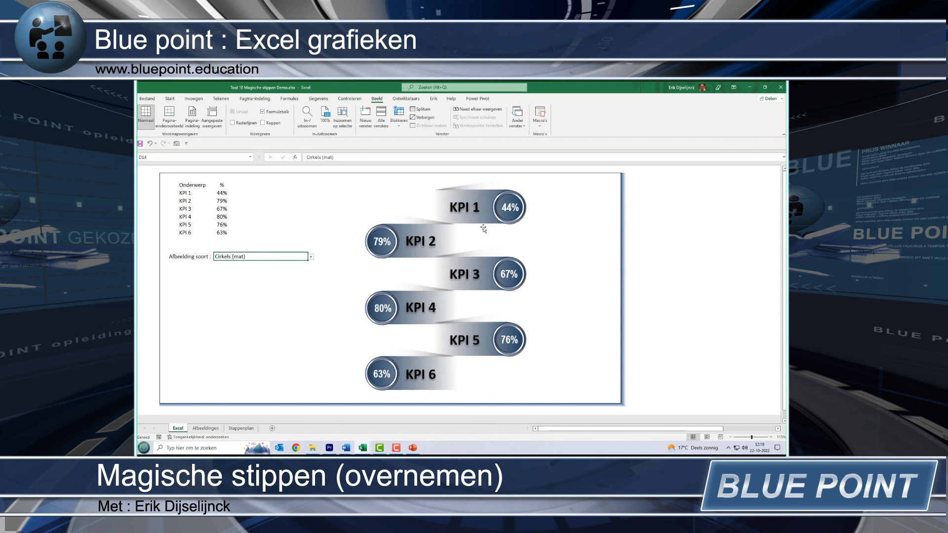
click(311, 257)
click(311, 280)
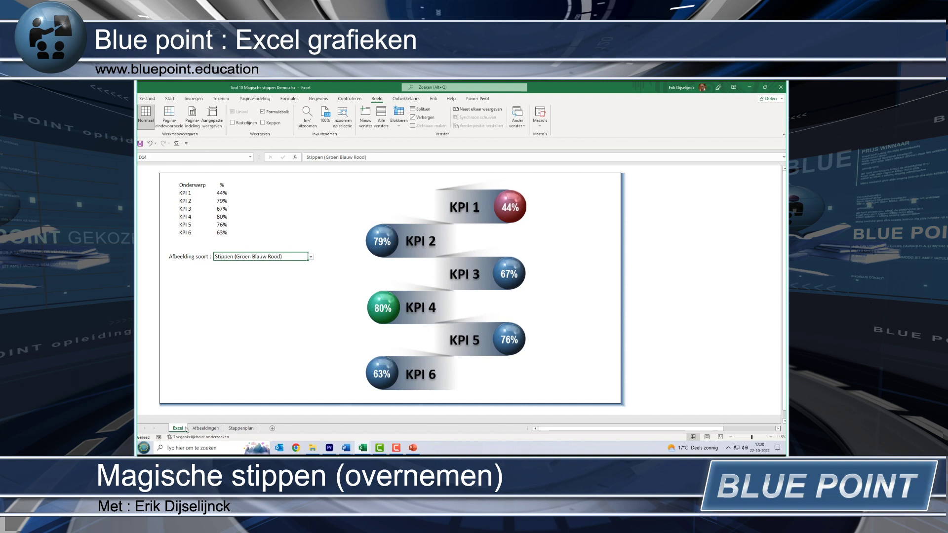
Check the Stippen rule on the Afbeeldingen sheet, then show Smiley's on the dashboard.
click(208, 429)
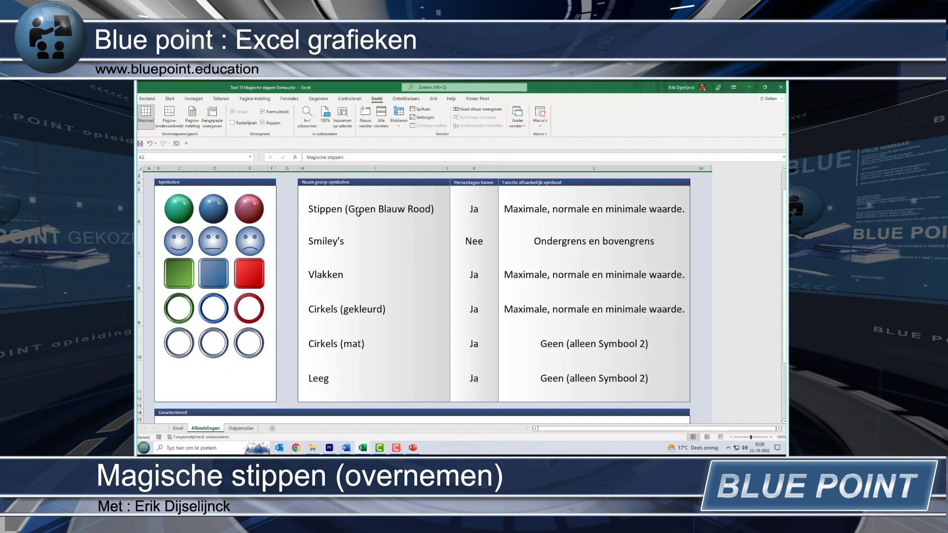
click(475, 207)
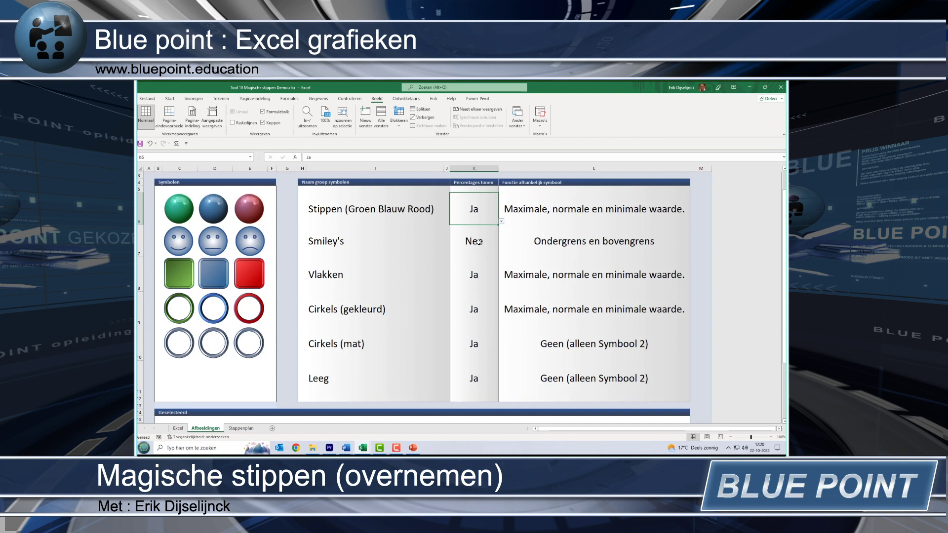
click(178, 428)
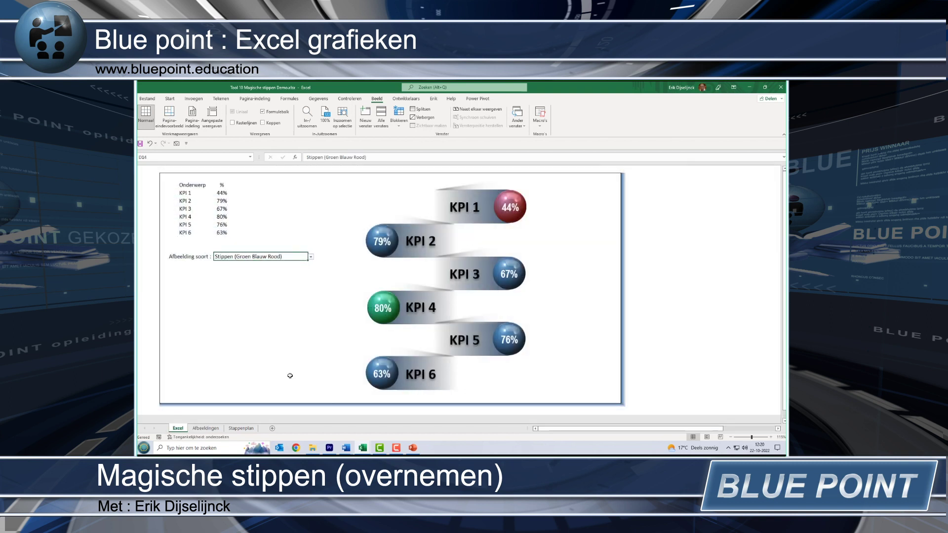
click(311, 256)
click(212, 282)
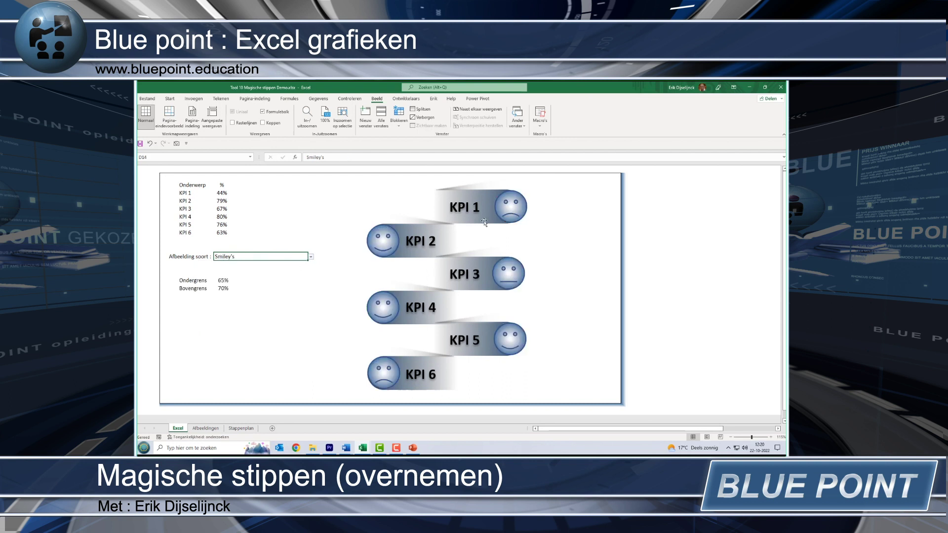
Set the Stippen rule in Afbeeldingen!L6 to Ondergrens en bovengrens.
click(206, 428)
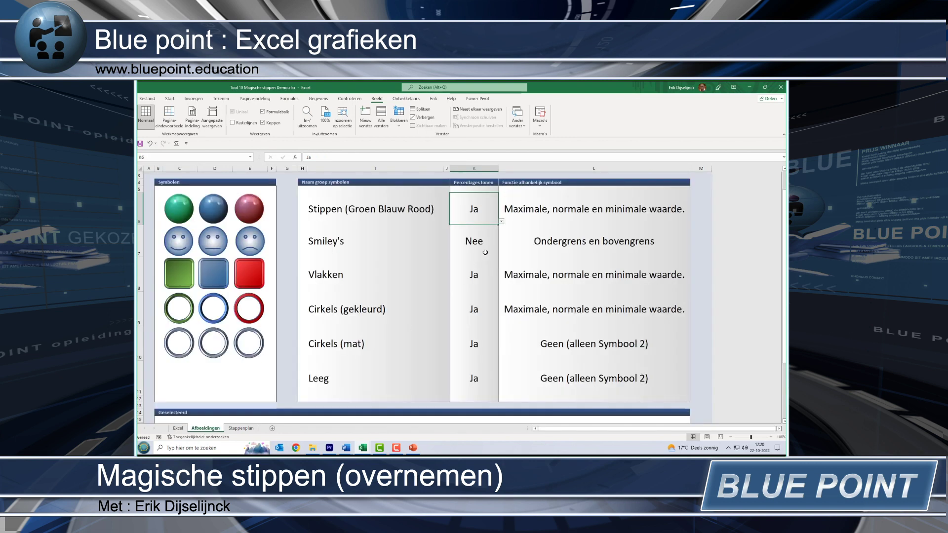
click(545, 211)
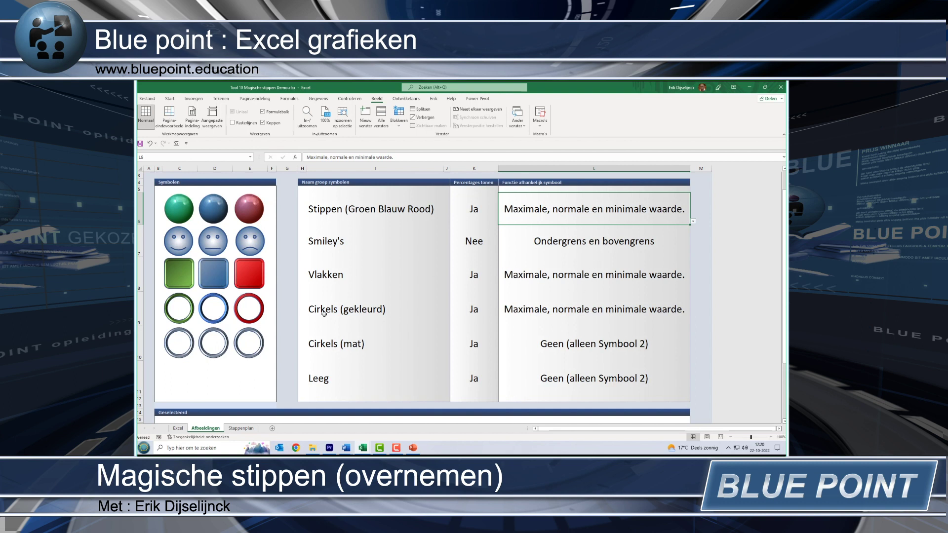
click(599, 244)
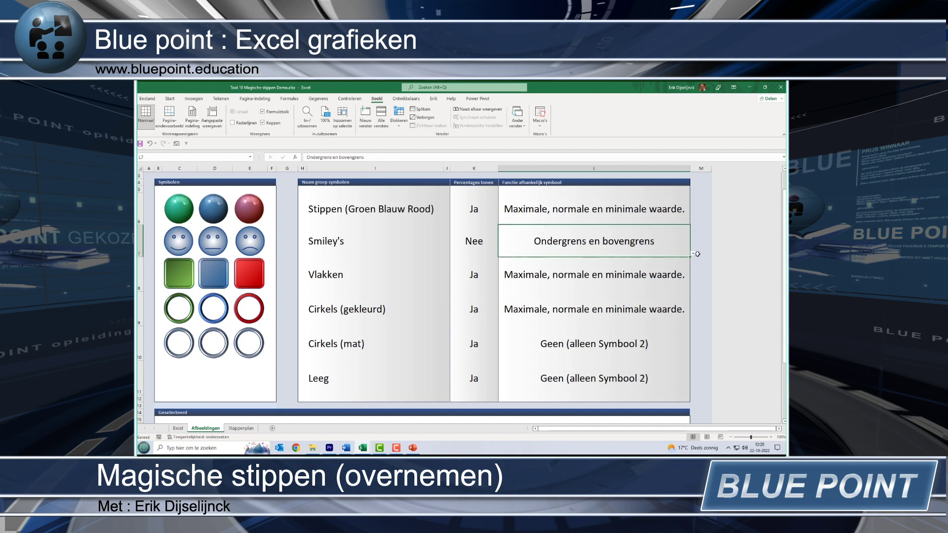
key(Up)
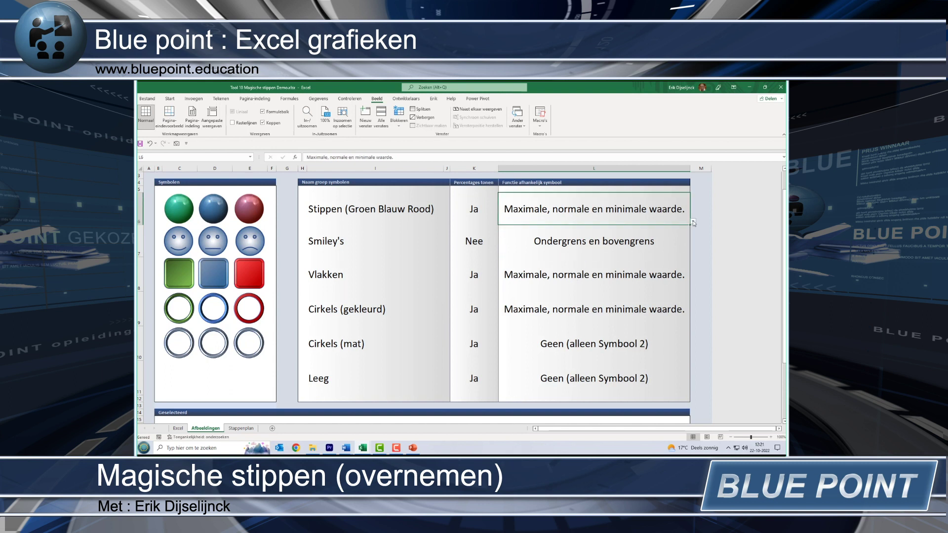
click(694, 223)
click(637, 233)
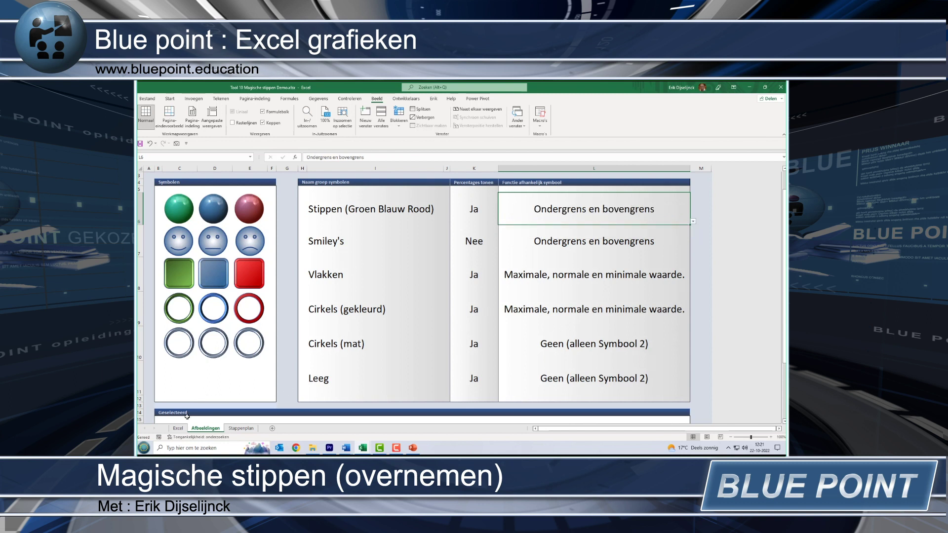
click(178, 428)
Show Stippen dots on the dashboard and reset L6 to 'Maximale, normale en minimale waarde.'.
click(311, 257)
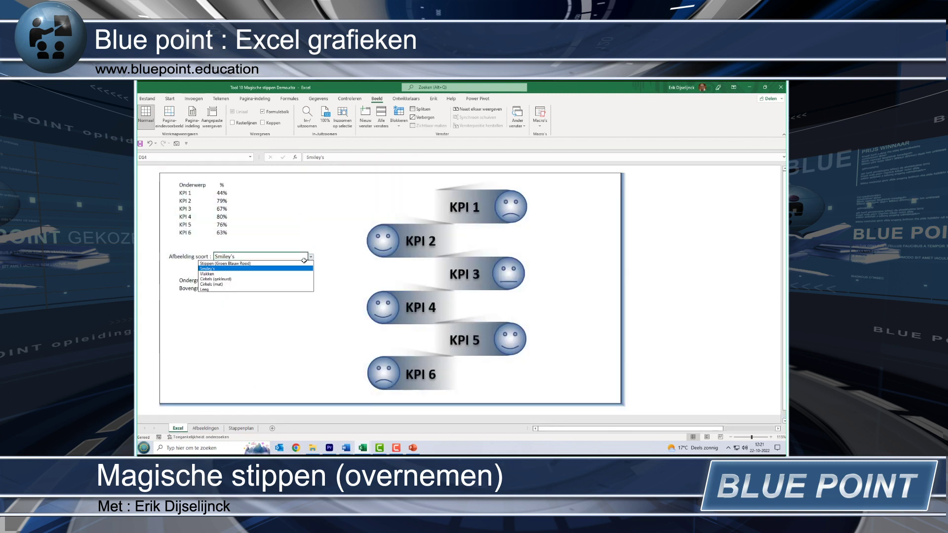
click(276, 271)
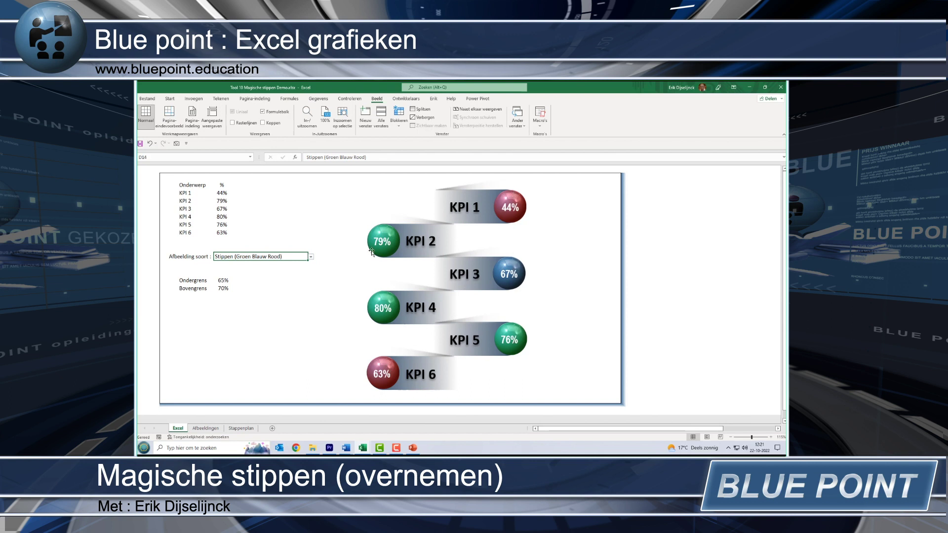
click(207, 429)
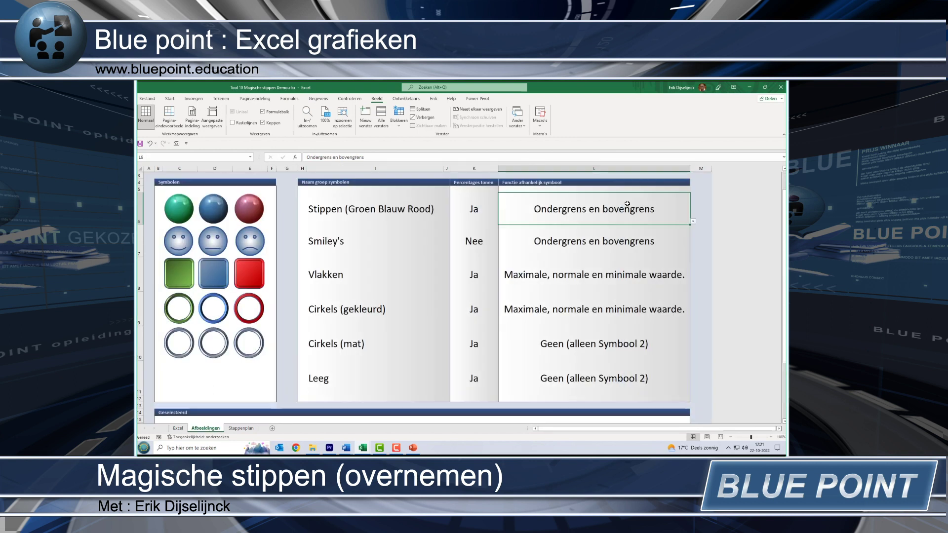
click(692, 223)
click(524, 236)
scroll(524, 309, down, 2)
scroll(524, 308, down, 2)
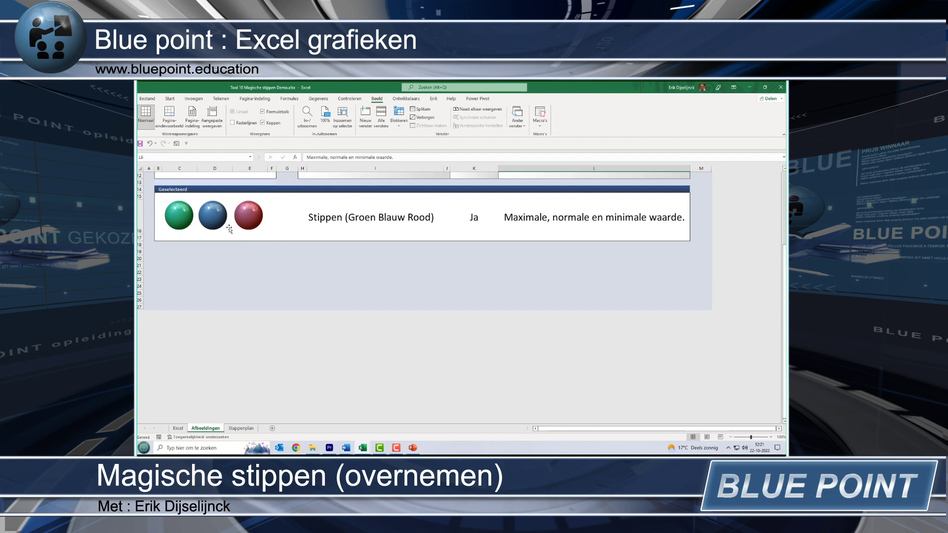
scroll(440, 225, up, 2)
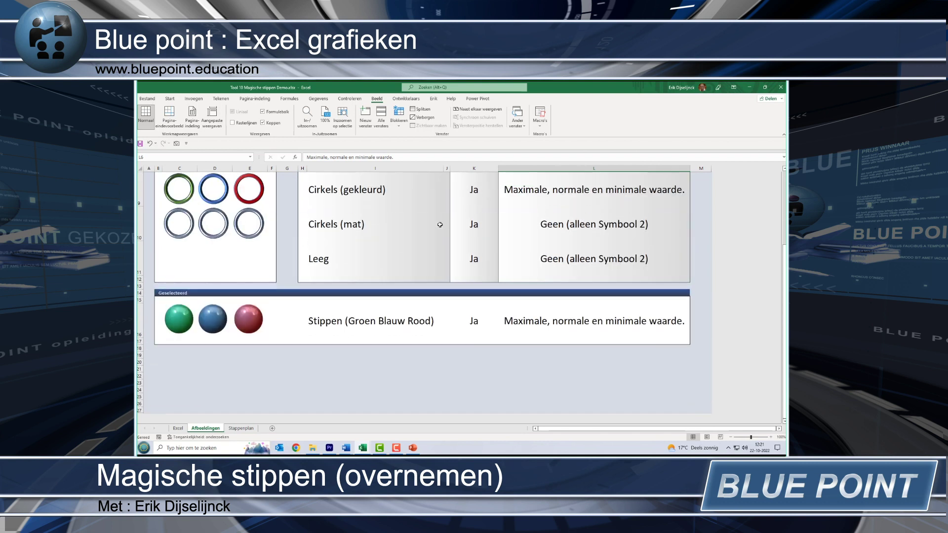
scroll(440, 225, up, 2)
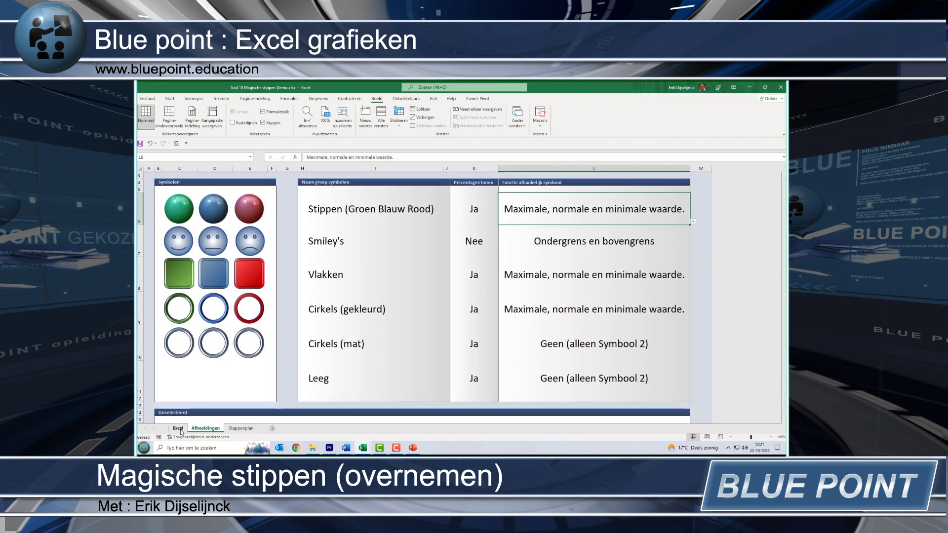
click(178, 429)
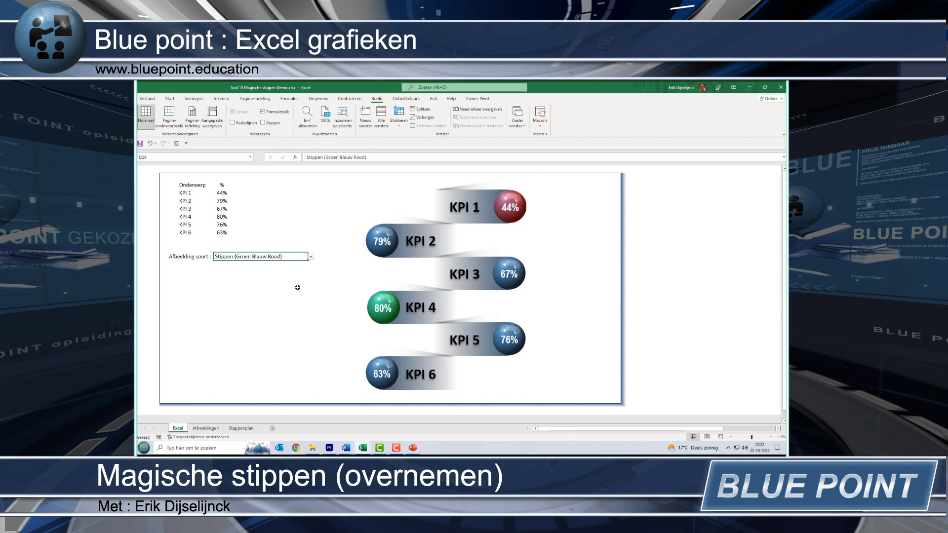
click(363, 449)
click(388, 426)
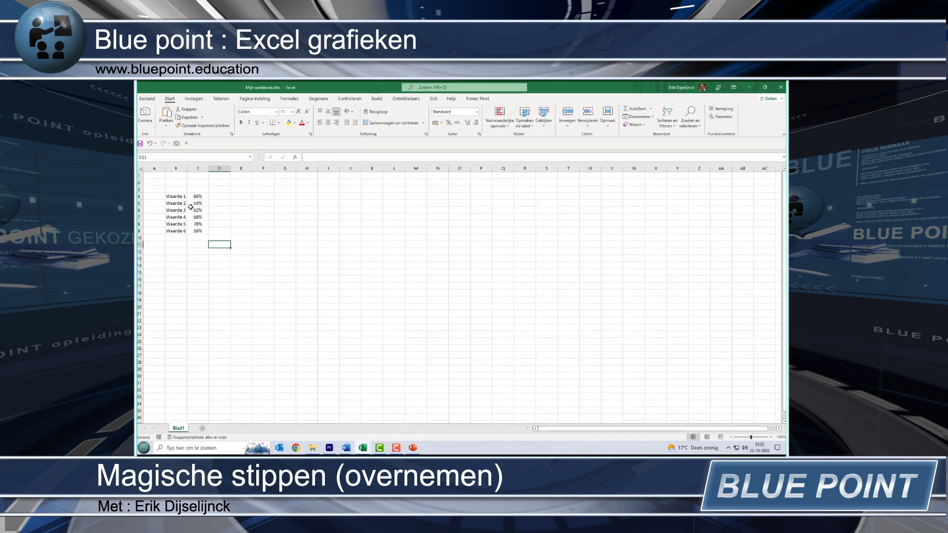
mouse_move(177, 197)
mouse_down()
mouse_move(177, 210)
mouse_move(199, 213)
mouse_move(200, 231)
mouse_up()
click(242, 196)
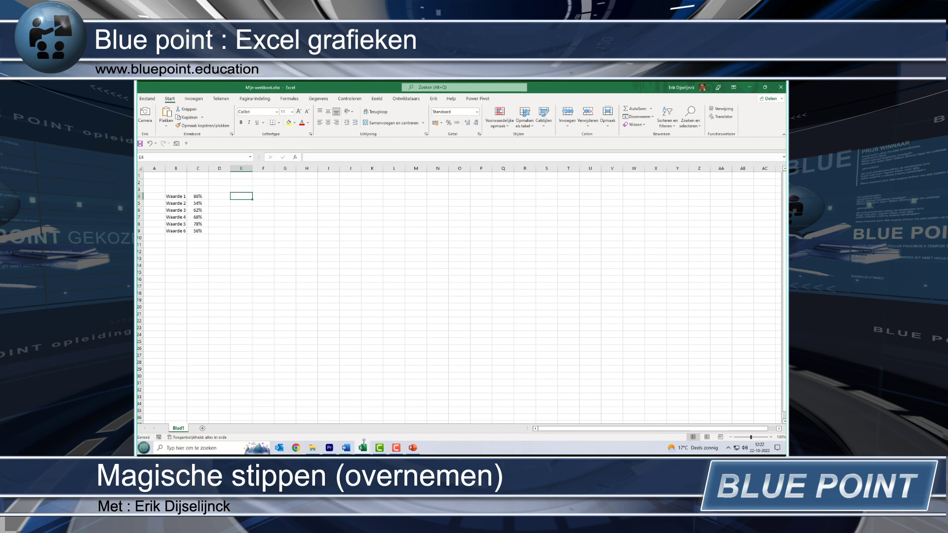
mouse_move(362, 448)
click(326, 430)
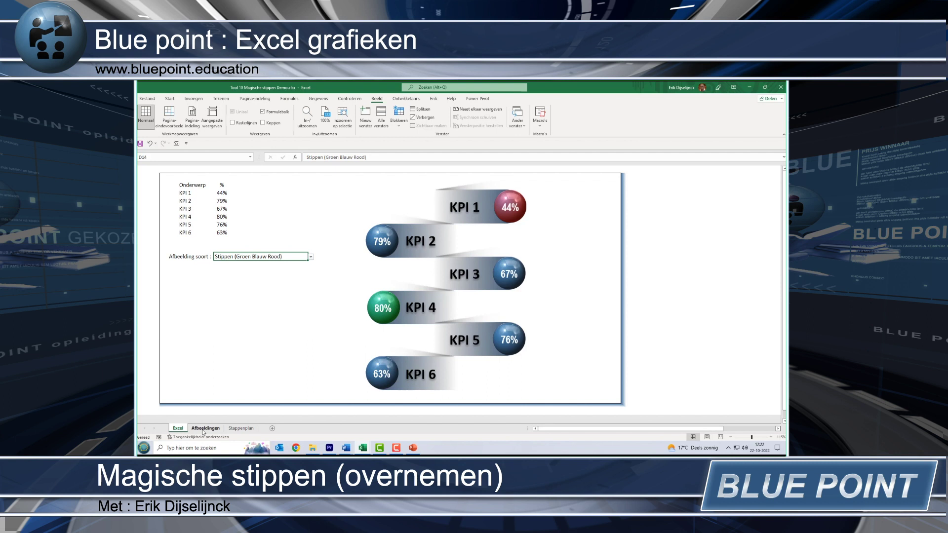
Group the Excel and Afbeeldingen sheets and move them into Mijn werkboek.xlsx.
ctrl+click(202, 431)
right_click(203, 431)
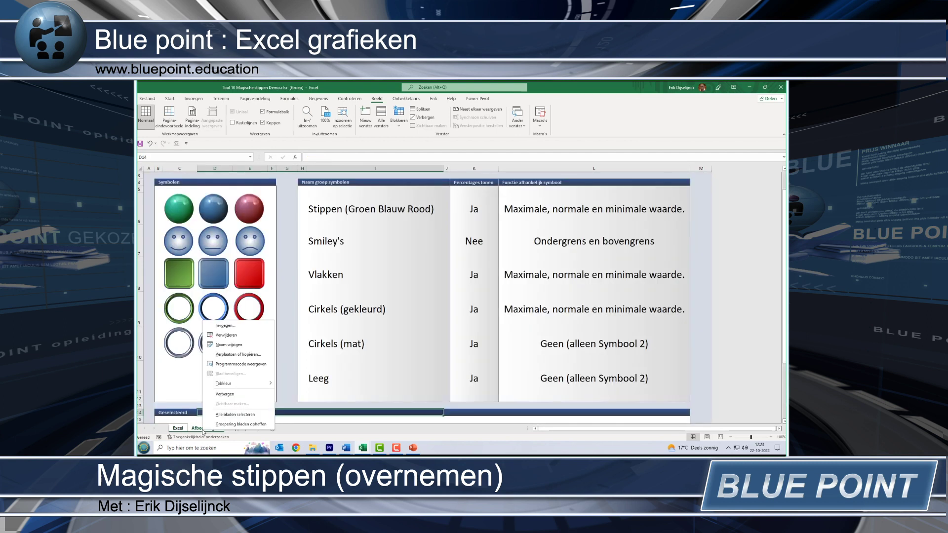
click(238, 356)
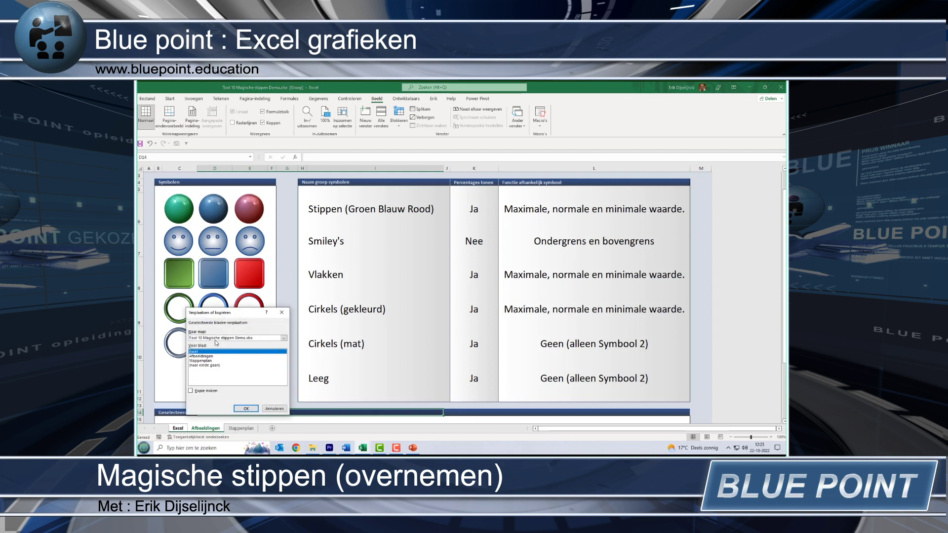
click(215, 338)
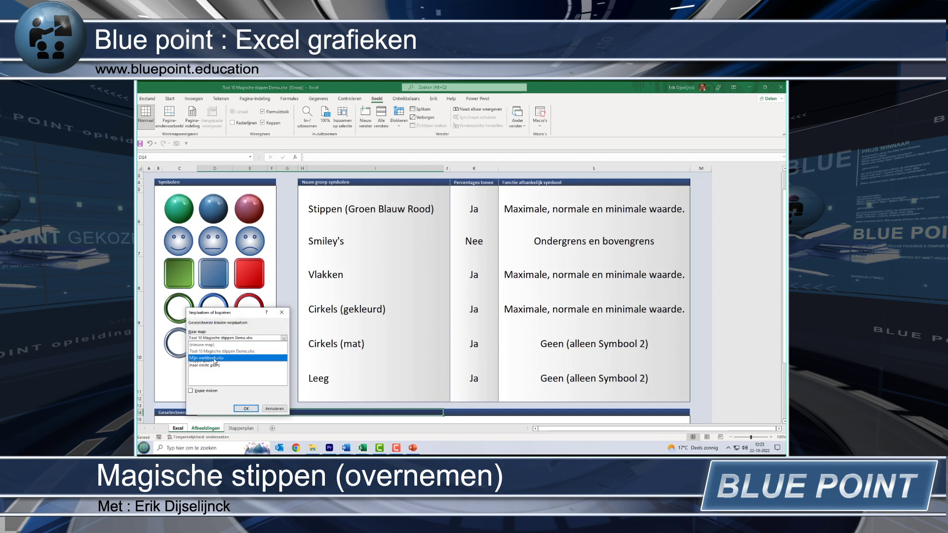
click(216, 358)
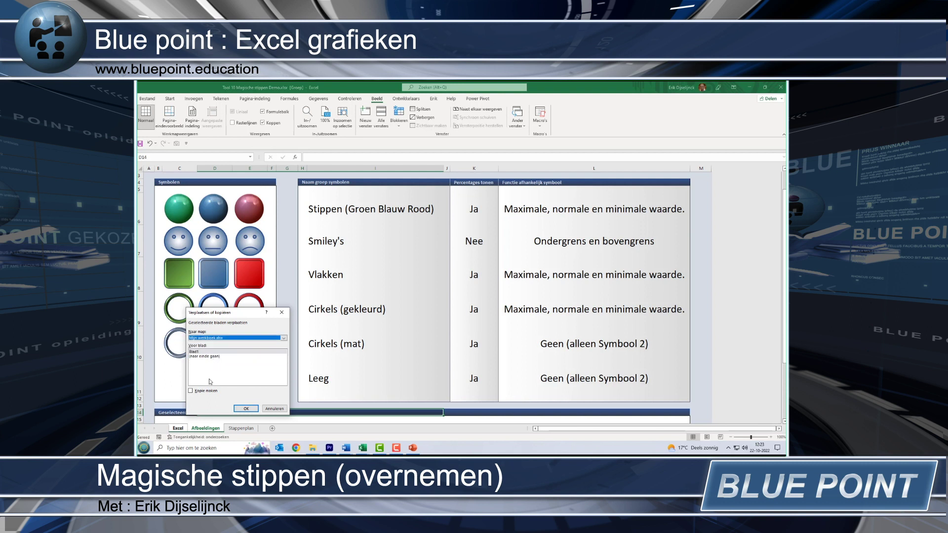
click(247, 410)
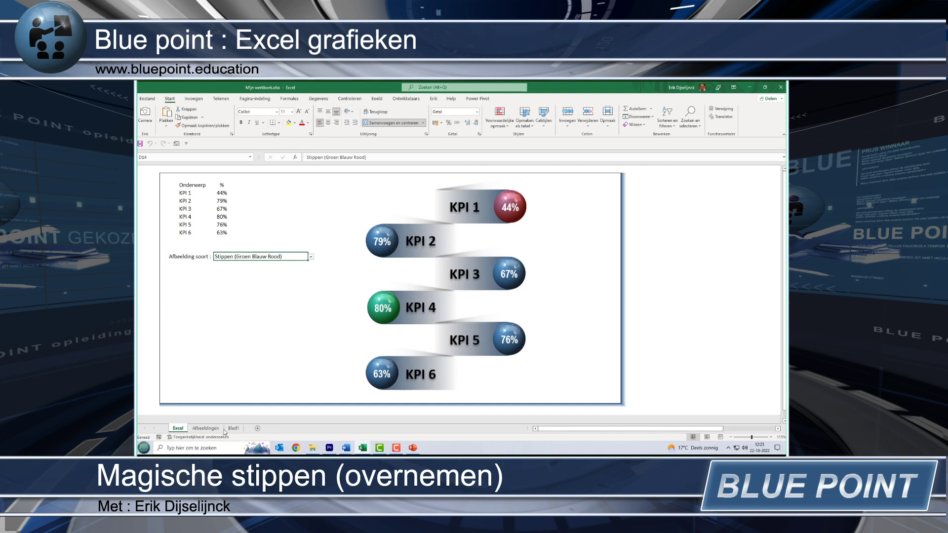
Look over Blad1, Excel and Afbeeldingen, then hide the Afbeeldingen sheet.
click(233, 429)
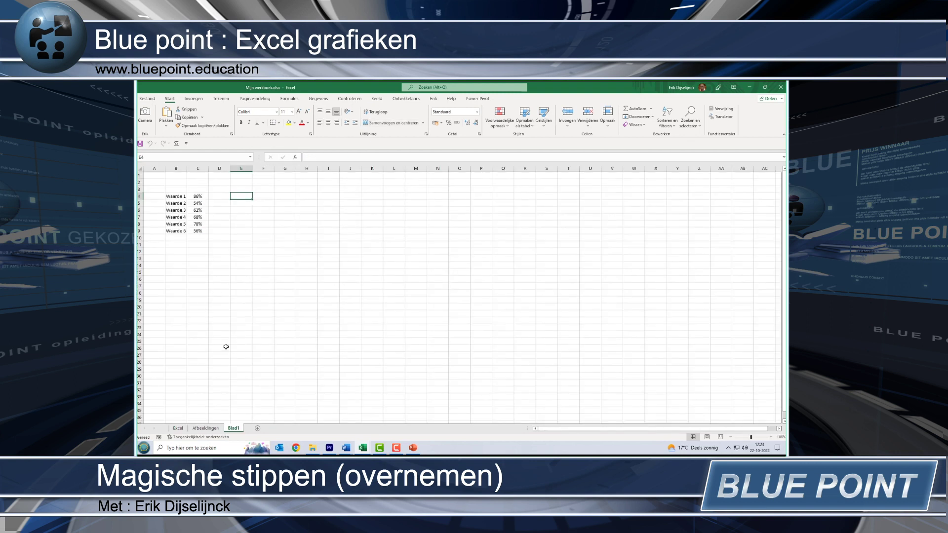
click(177, 428)
click(205, 428)
click(178, 429)
click(205, 428)
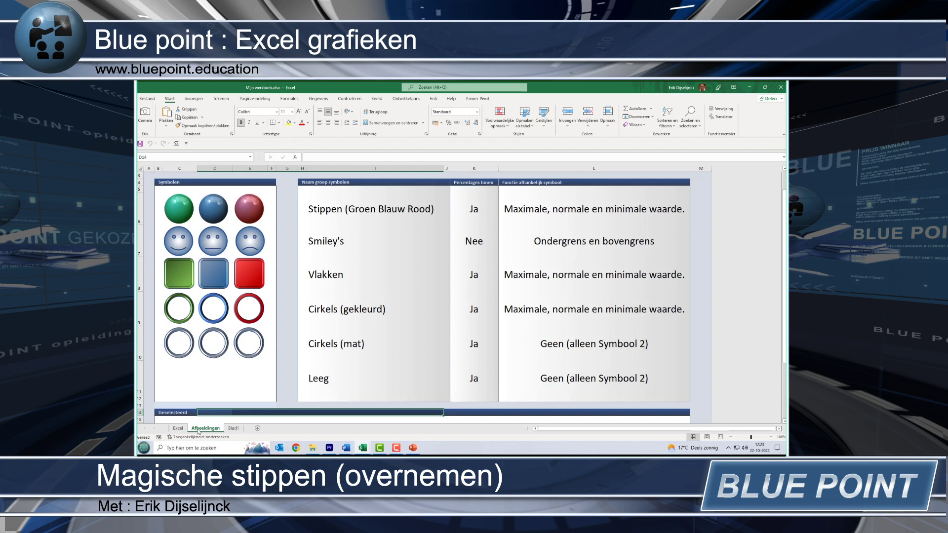
right_click(198, 431)
click(217, 405)
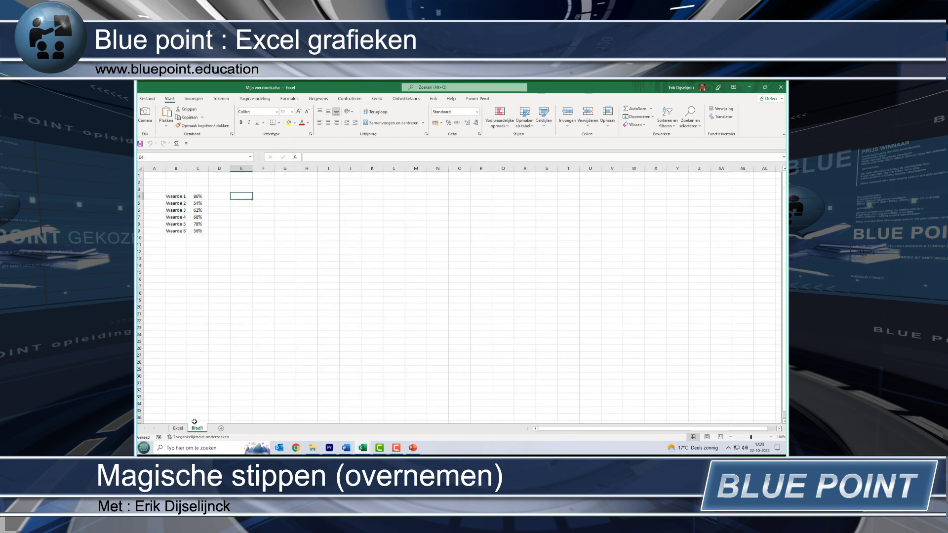
Select the whole KPI dashboard range from B4 on the Excel sheet.
click(177, 429)
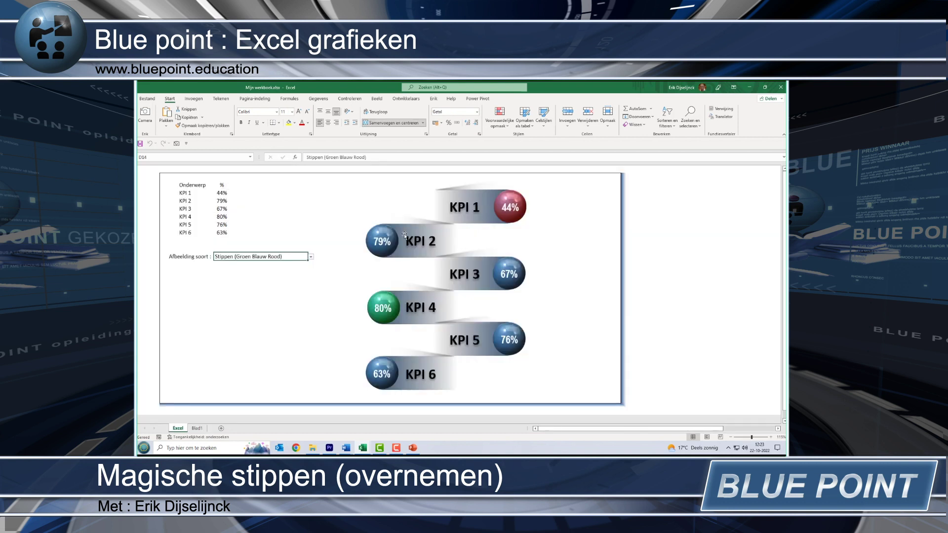
click(197, 428)
click(177, 429)
drag(169, 180, 605, 400)
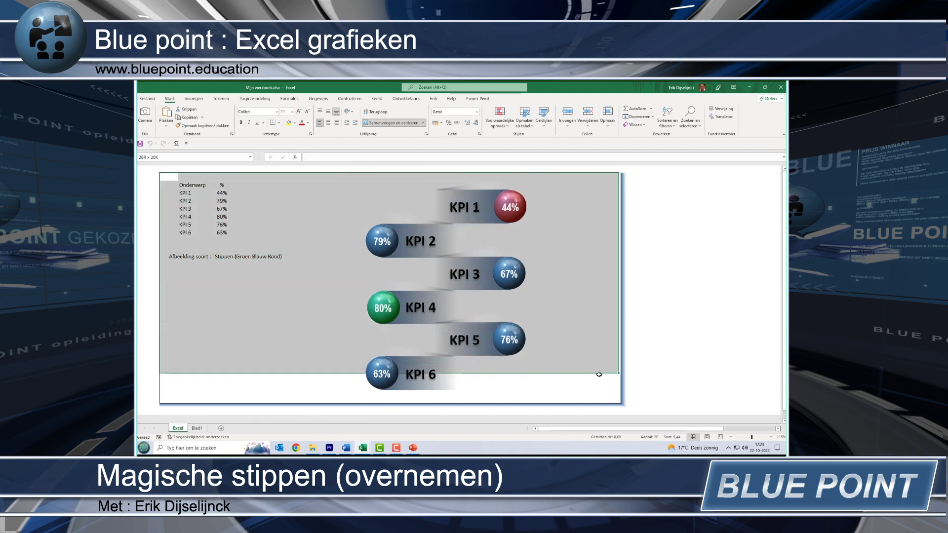
Copy the selected dashboard range and paste it into Blad1 at cell E4.
right_click(338, 187)
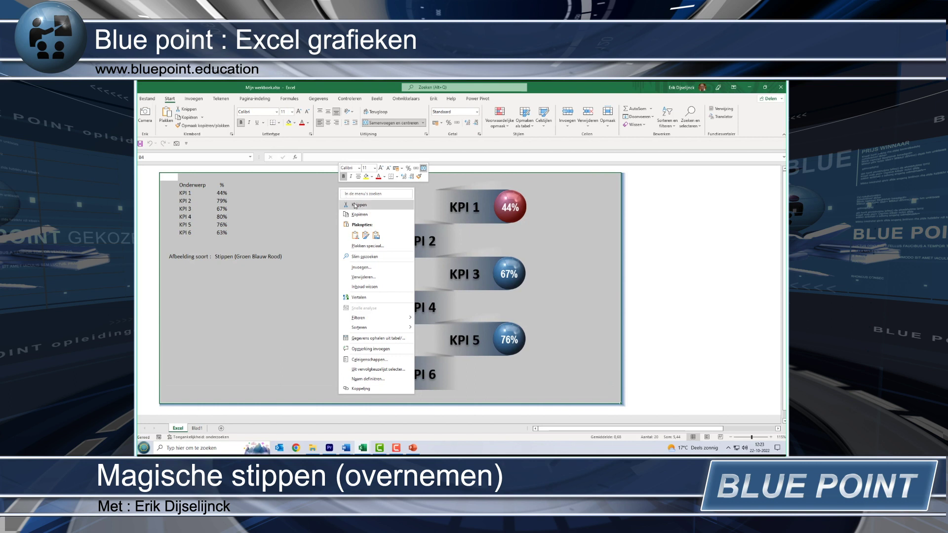
click(353, 204)
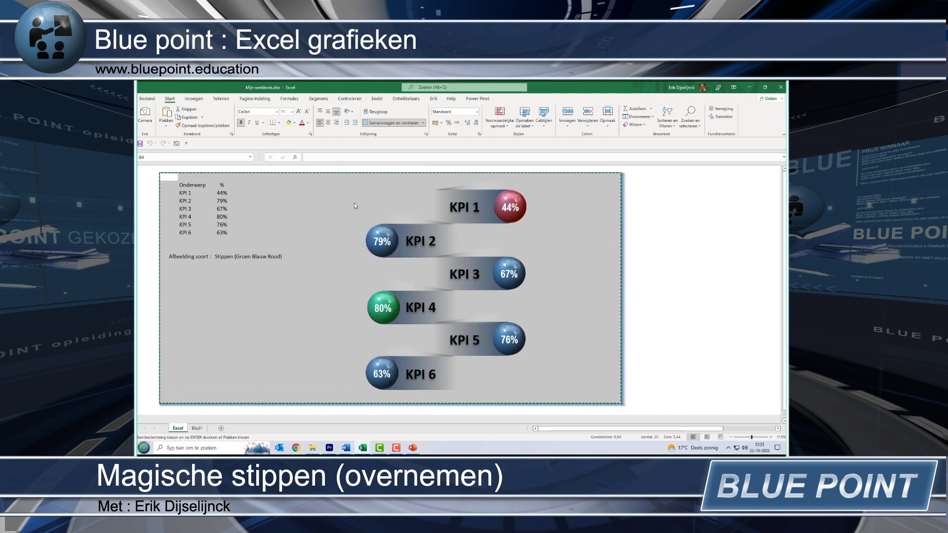
click(197, 428)
right_click(243, 195)
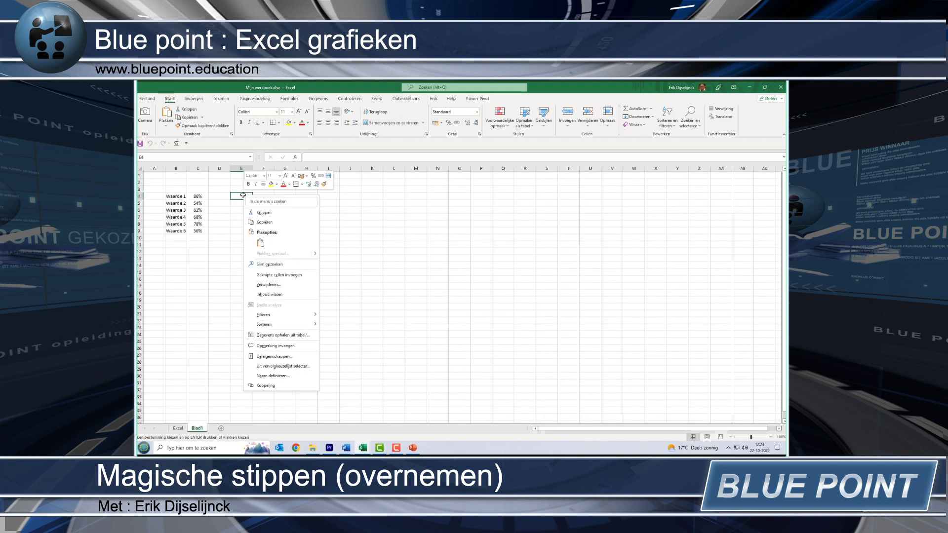
click(243, 197)
right_click(243, 198)
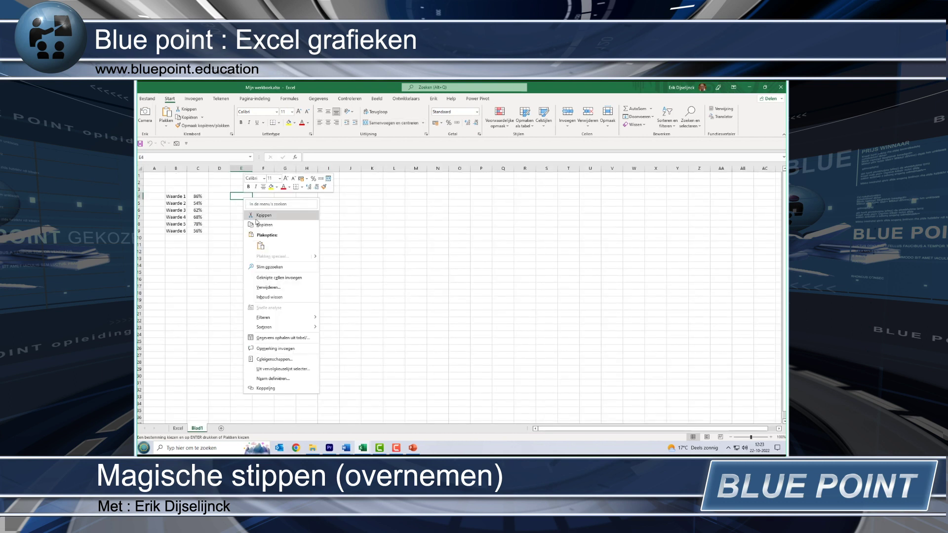
click(265, 249)
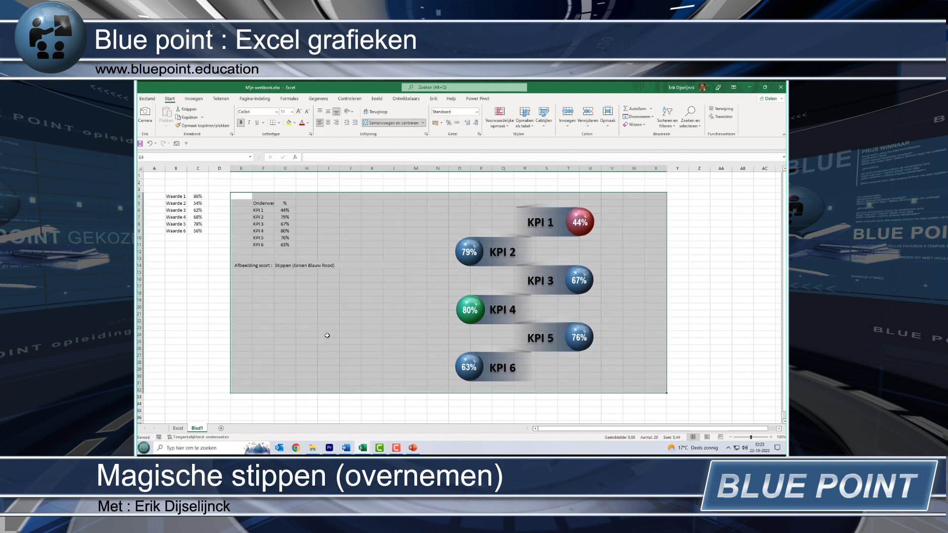
Delete the original Excel sheet, confirming the permanent deletion warning.
click(178, 428)
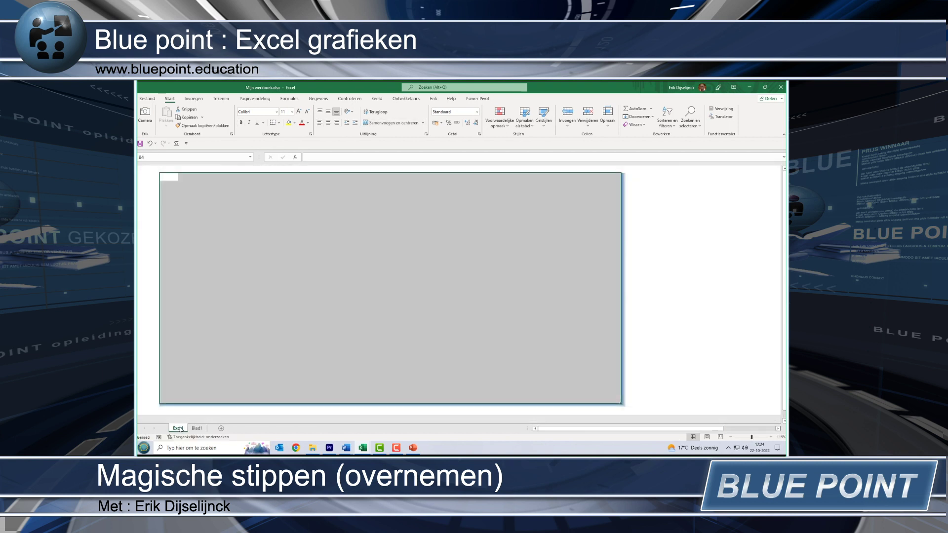
right_click(178, 429)
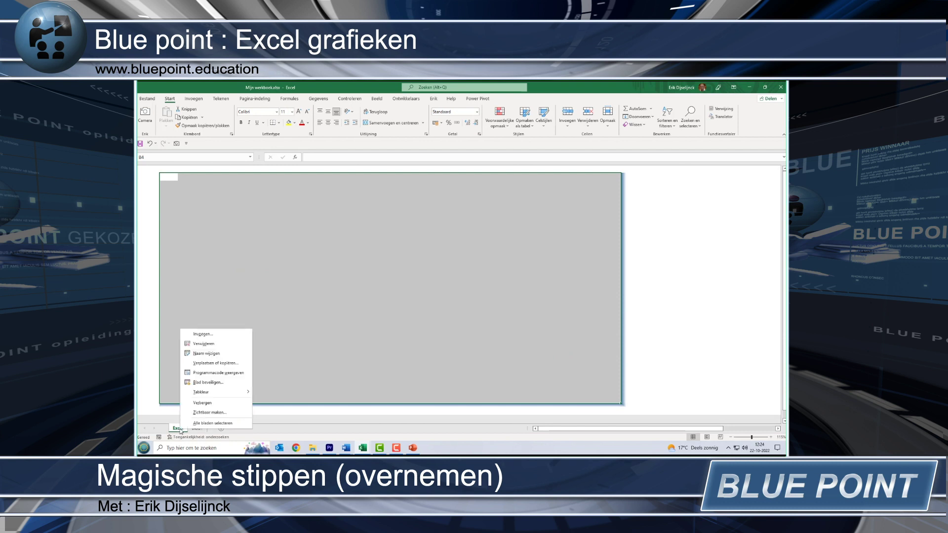
click(204, 344)
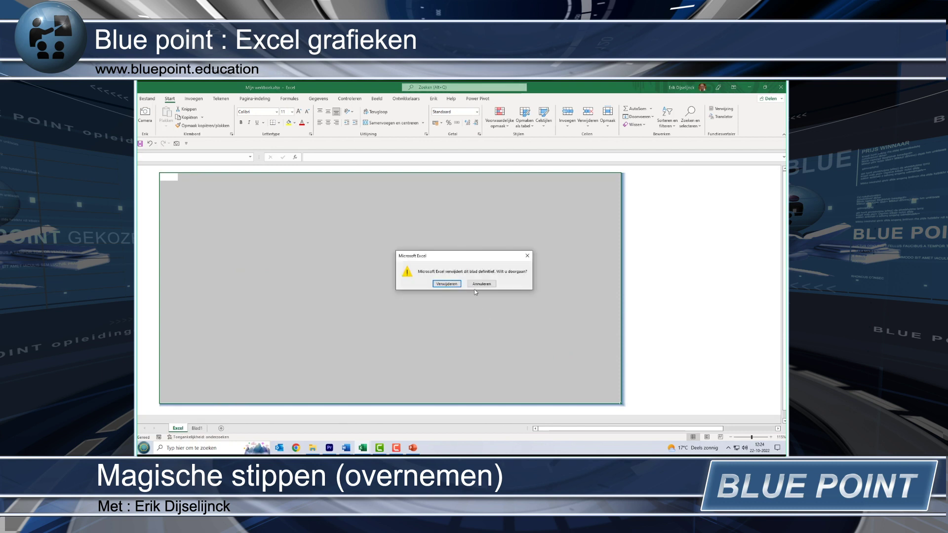
click(455, 284)
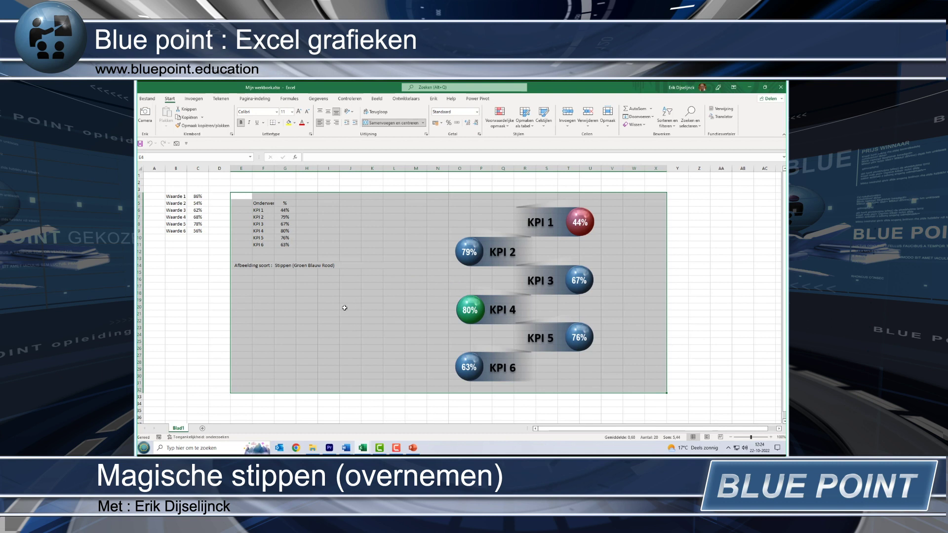
Select the Waarde 1–6 labels in B4:B9 on Blad1.
click(328, 238)
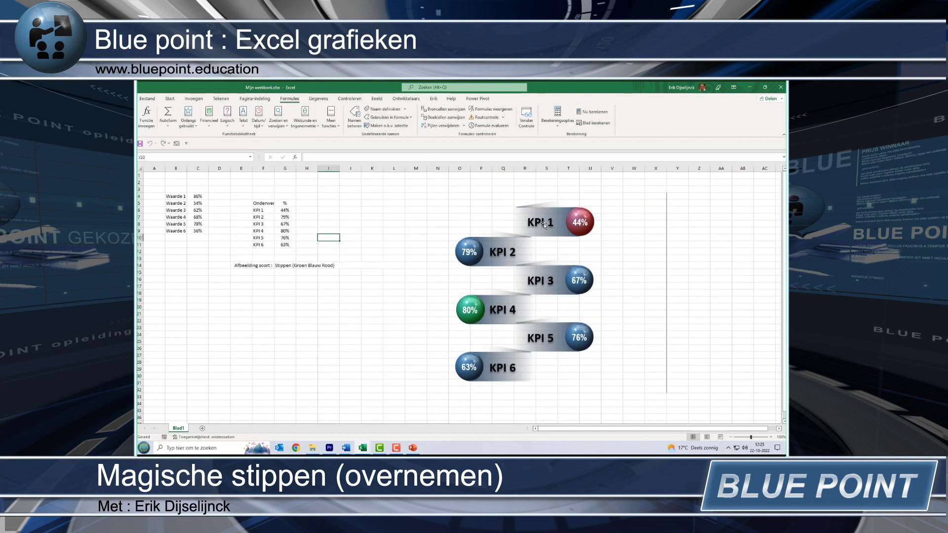
click(178, 198)
drag(178, 199, 178, 231)
click(372, 209)
Link the KPI 1 dot label to cell B4 (Waarde 1).
click(530, 224)
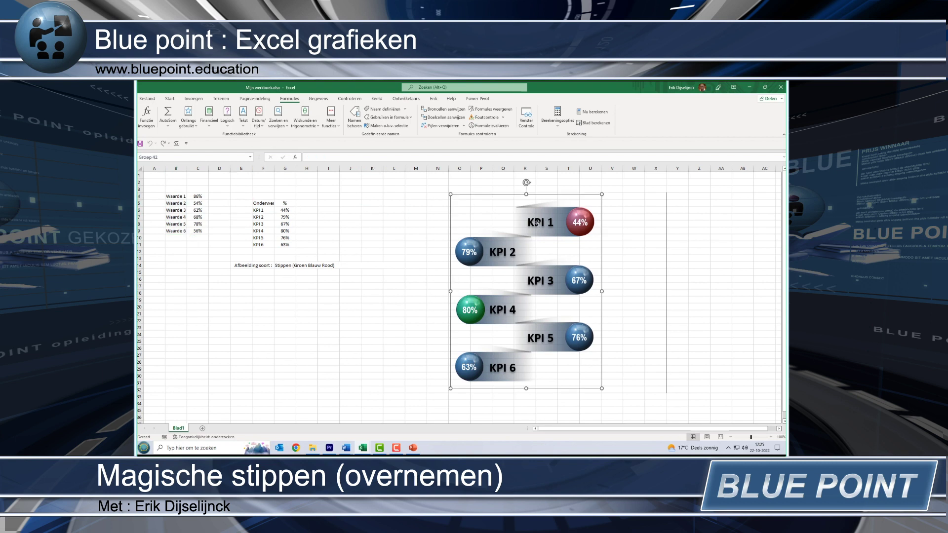
click(536, 225)
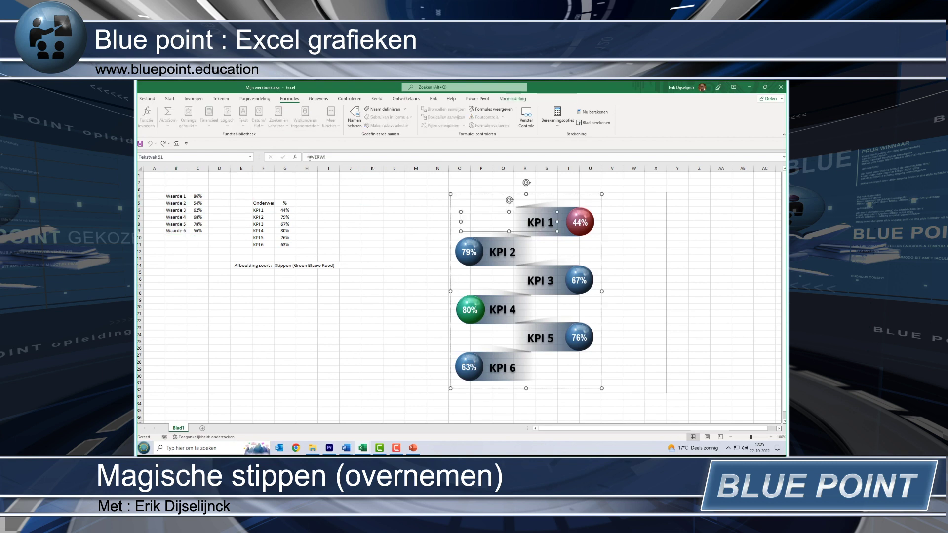
double_click(333, 158)
click(179, 197)
key(Return)
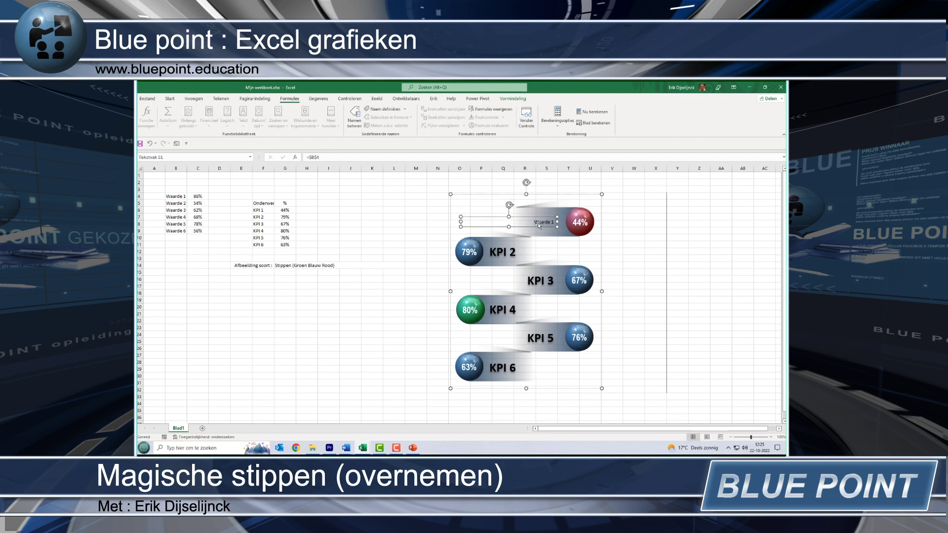
Give the Waarde 1 label the KPI 2 label's formatting, right-aligned.
click(502, 254)
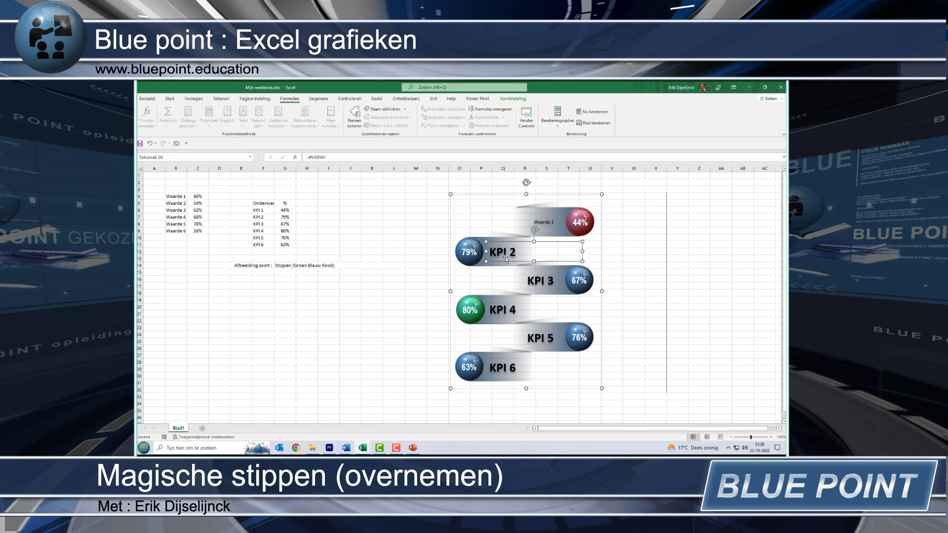
click(170, 99)
click(203, 126)
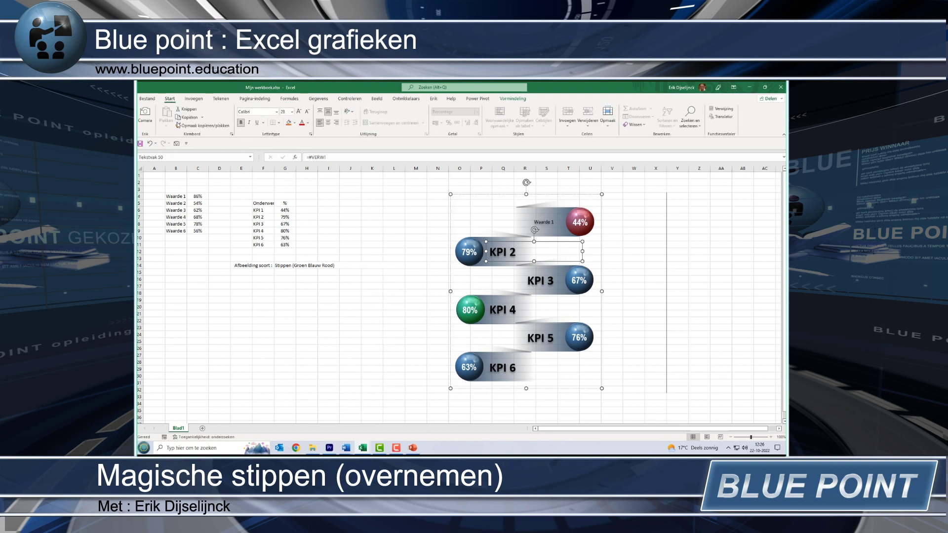
click(549, 224)
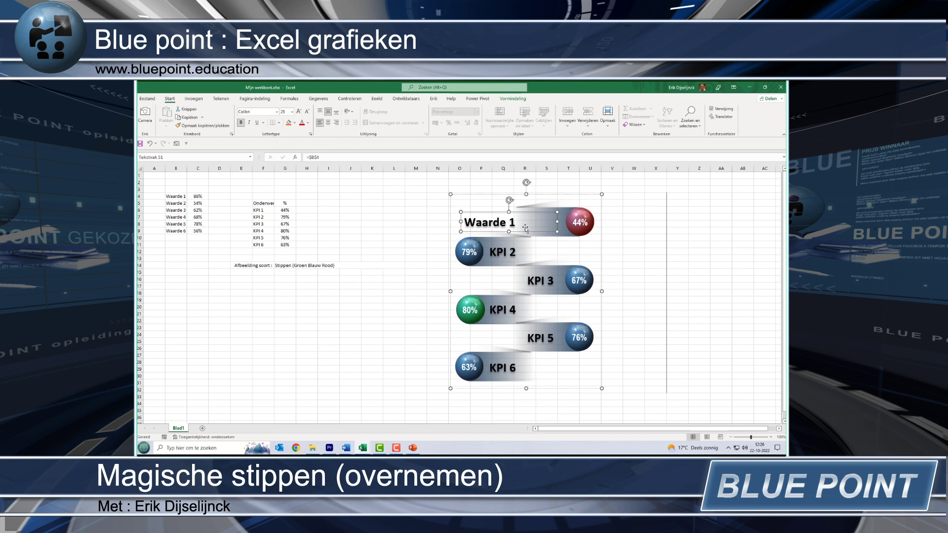
click(336, 123)
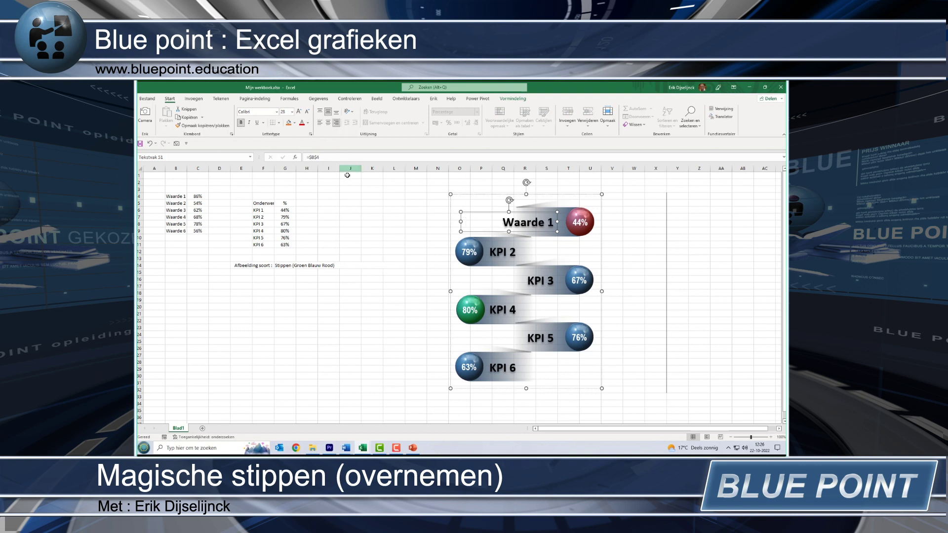
click(387, 238)
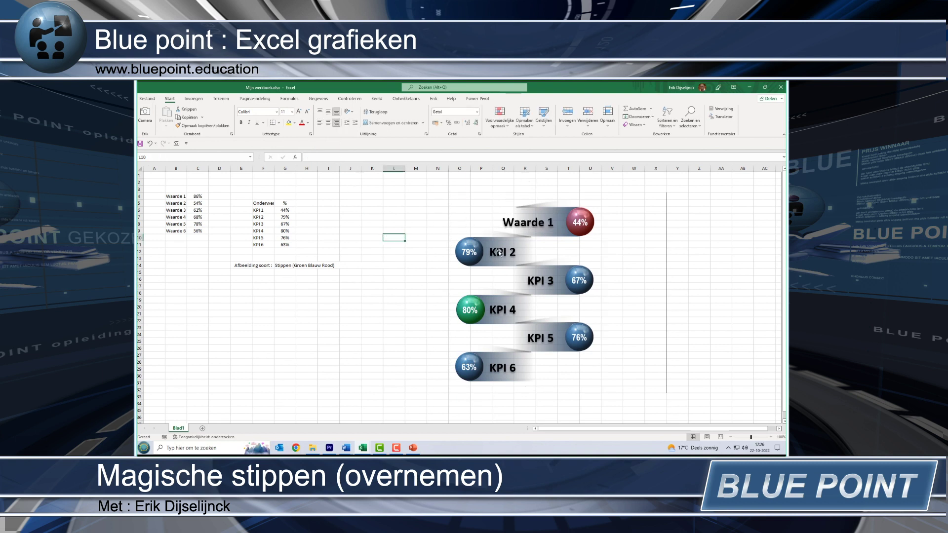
Link the KPI 2 dot label to cell B5 with =B5.
click(501, 252)
click(501, 252)
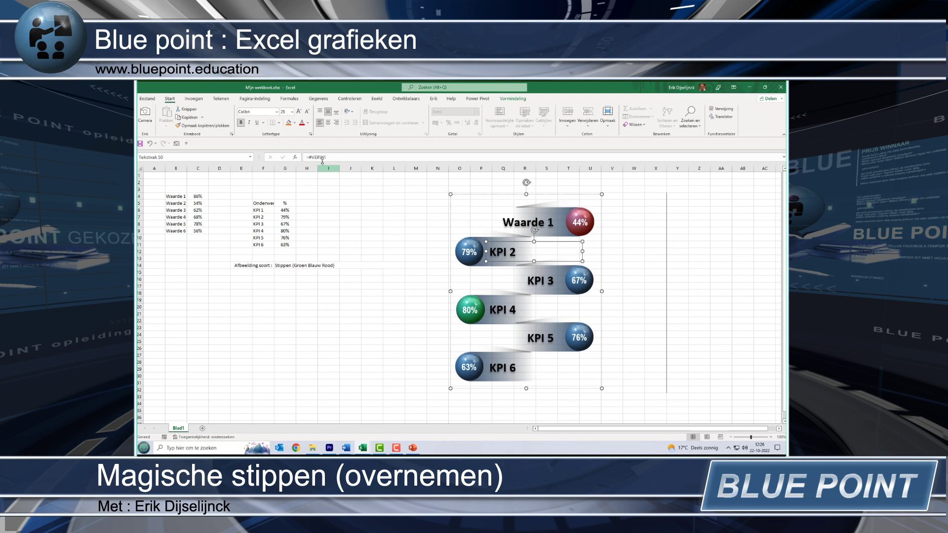
drag(309, 157, 351, 161)
text(=)
click(181, 203)
key(Return)
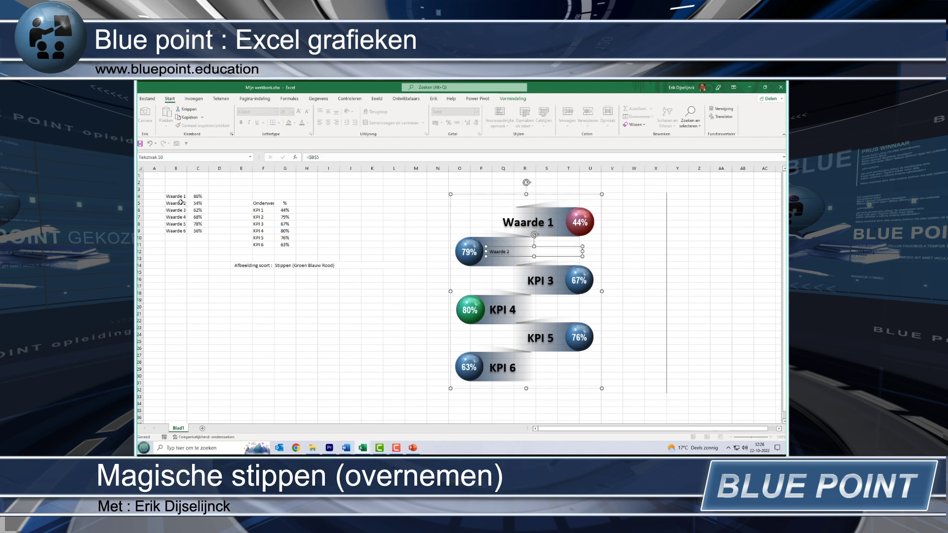
Format Painter Waarde 1's label style onto the Waarde 2–6 labels.
click(527, 324)
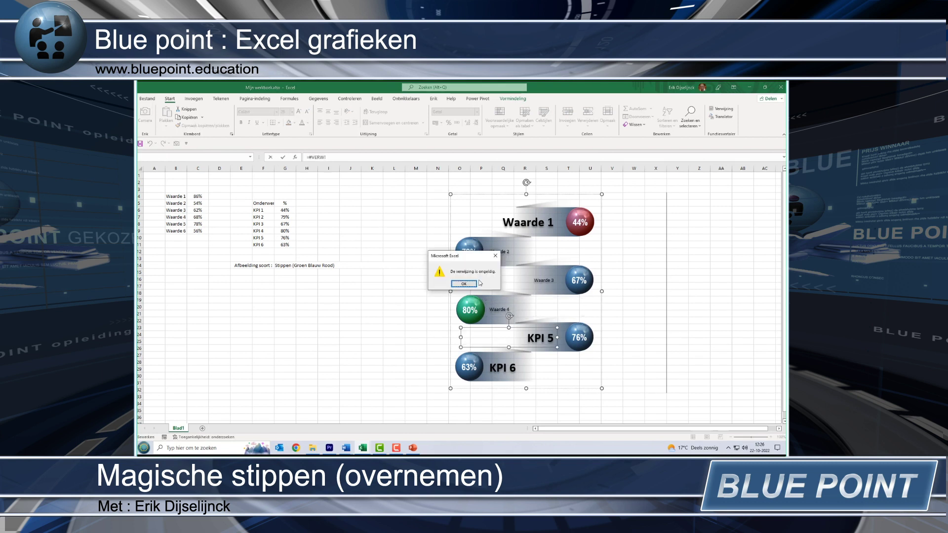
click(528, 223)
click(202, 125)
click(544, 281)
click(544, 338)
click(499, 252)
click(499, 310)
click(499, 367)
click(372, 272)
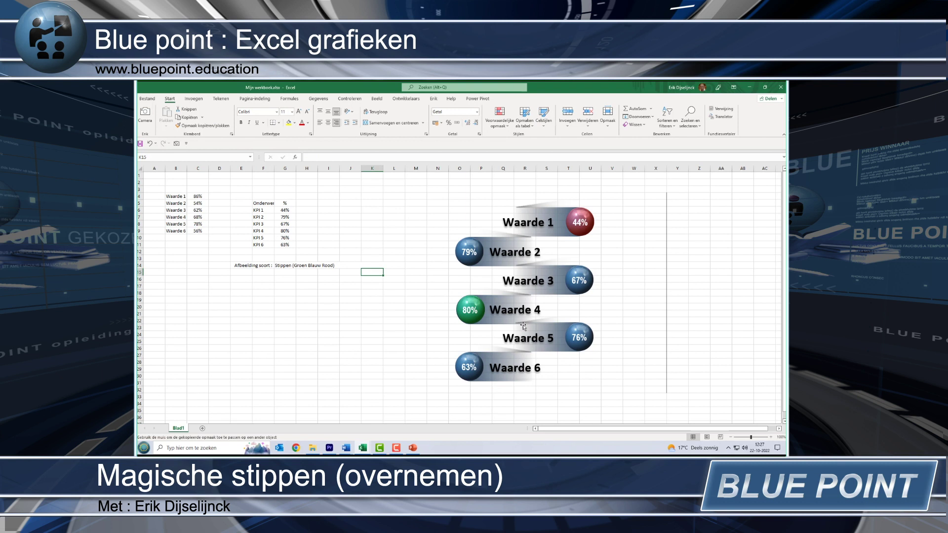
Select the Waarde 1, 3 and 5 labels inside the dot graphic.
click(534, 225)
click(534, 226)
ctrl+click(540, 282)
ctrl+click(536, 338)
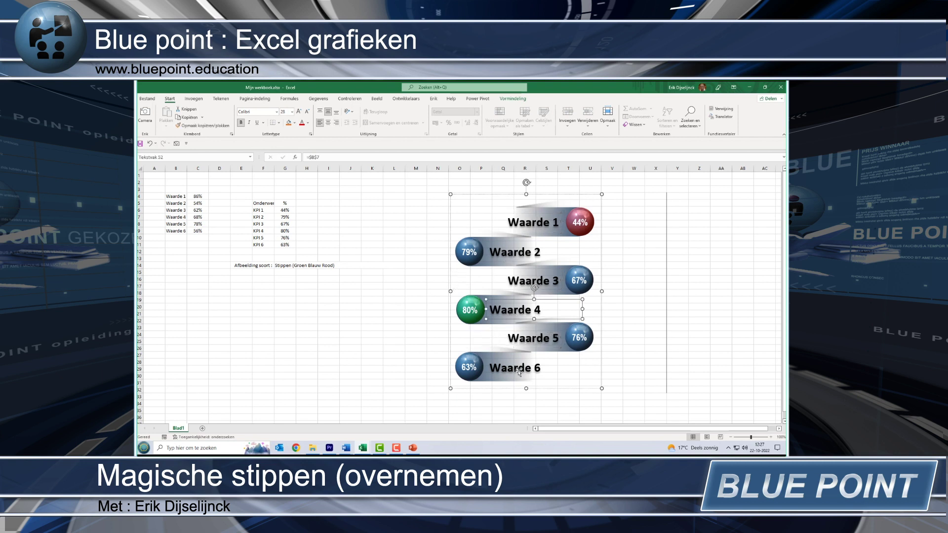
click(357, 322)
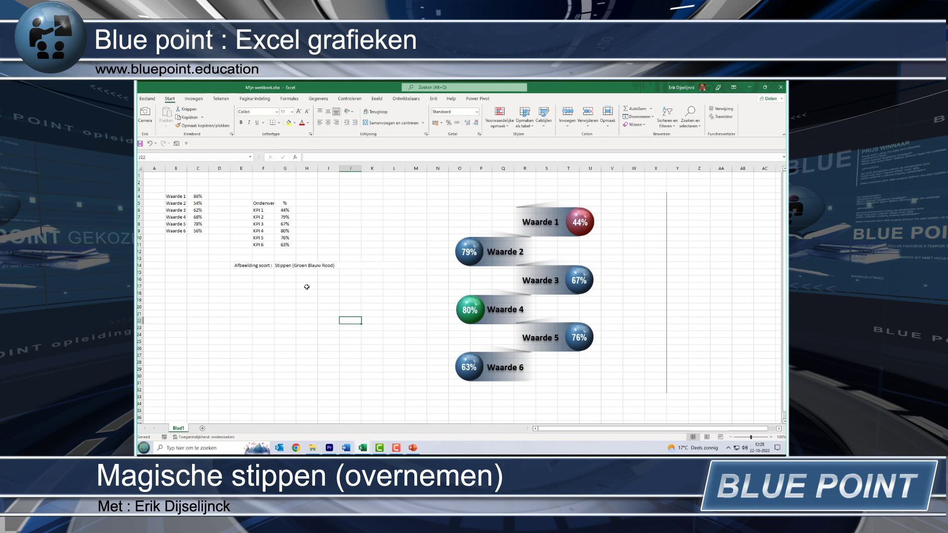
Move the percentages G5:G11 next to the own data at D3.
mouse_move(261, 196)
mouse_down()
mouse_move(274, 247)
mouse_move(274, 200)
mouse_up()
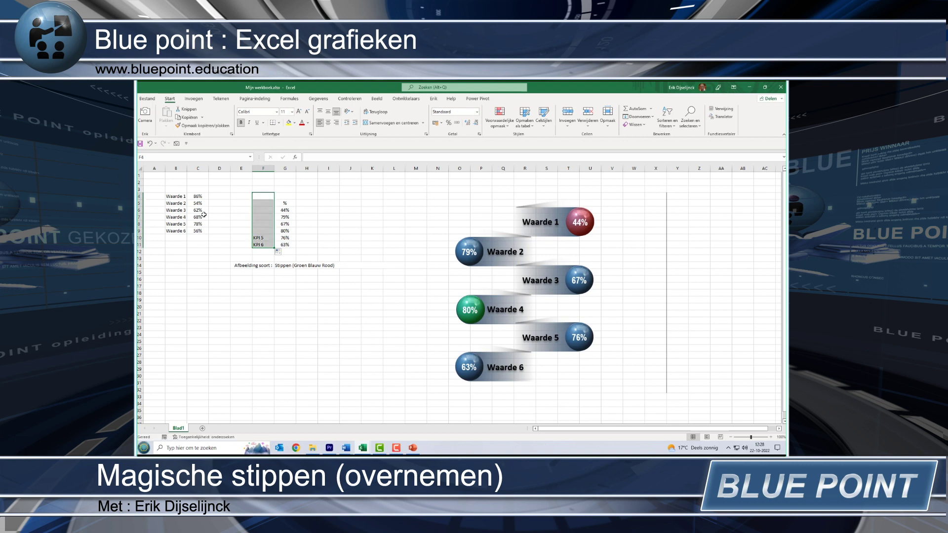
click(286, 203)
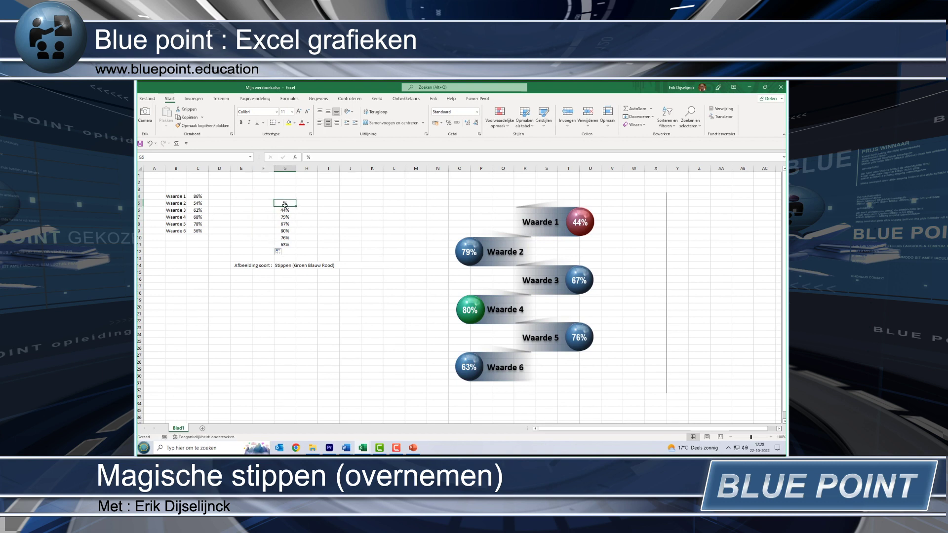
drag(285, 205, 285, 246)
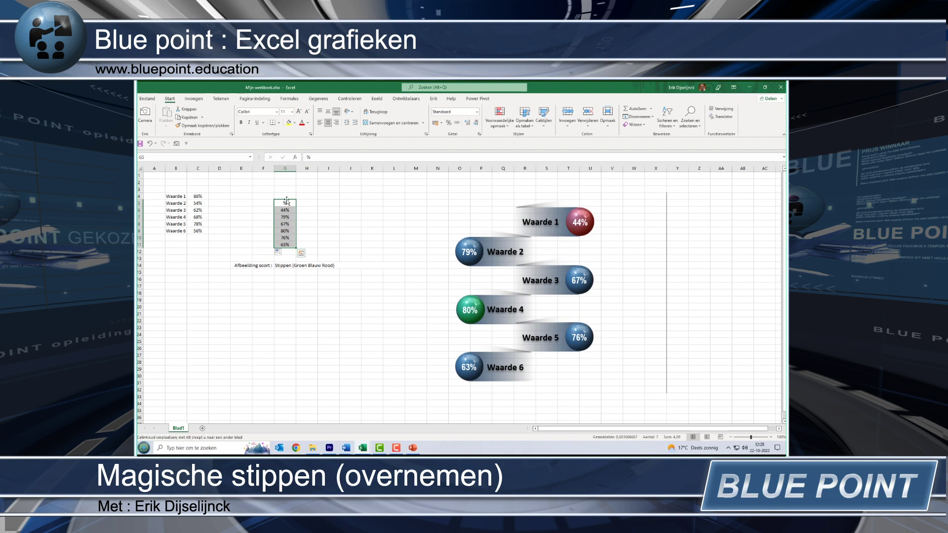
drag(287, 200, 220, 186)
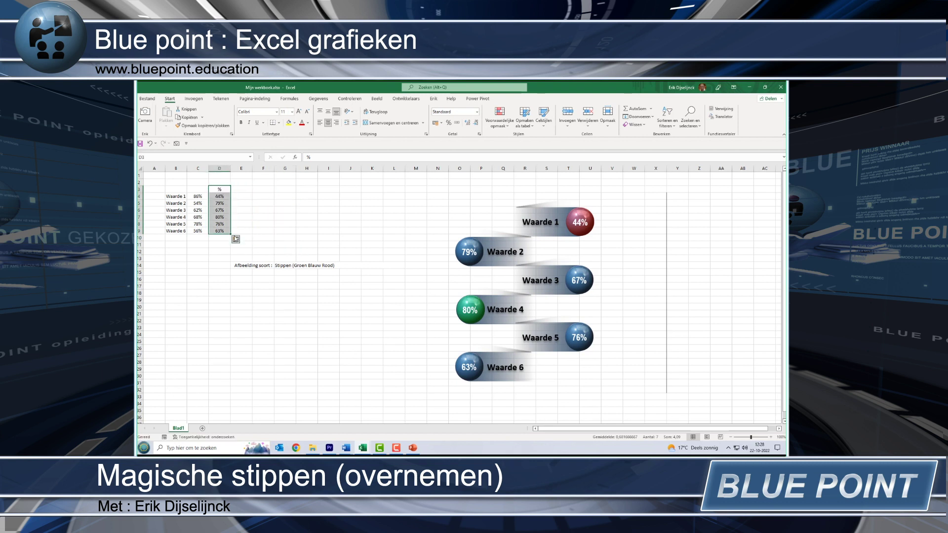
Enter =C4 in D4 and fill it down to D9.
click(219, 196)
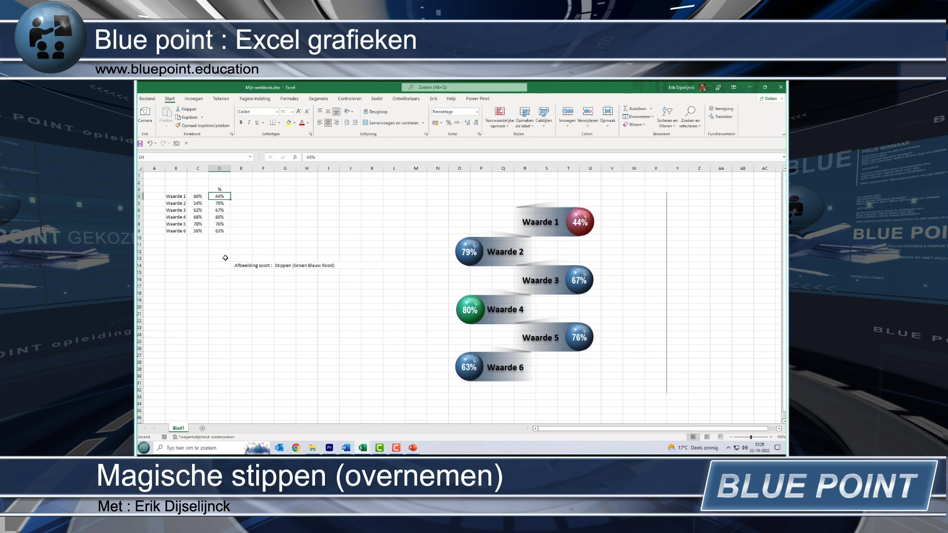
text(=)
click(198, 196)
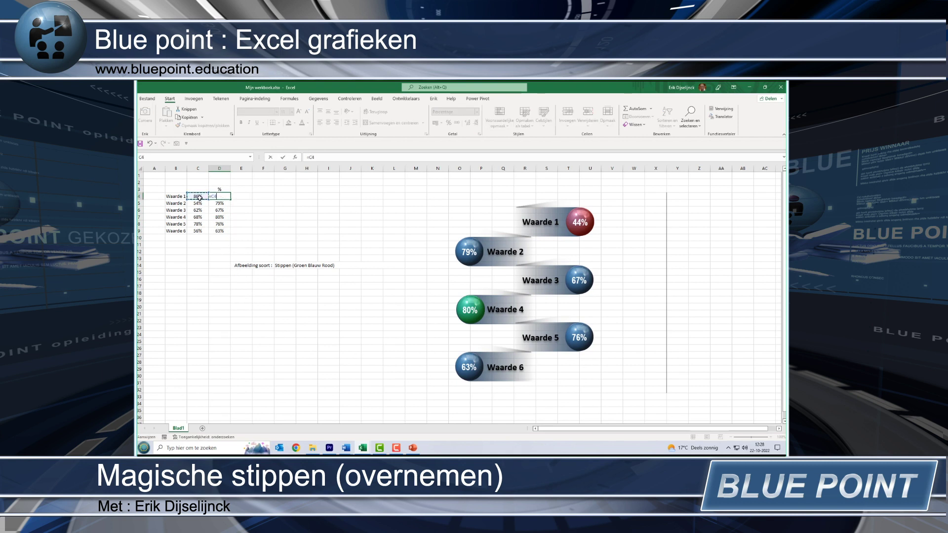
key(ctrl+Return)
drag(231, 201, 231, 235)
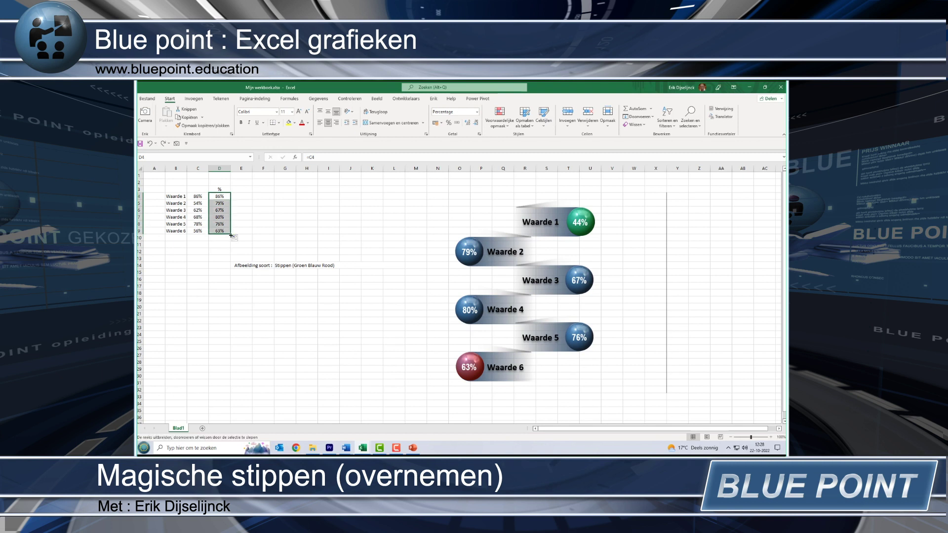
click(289, 225)
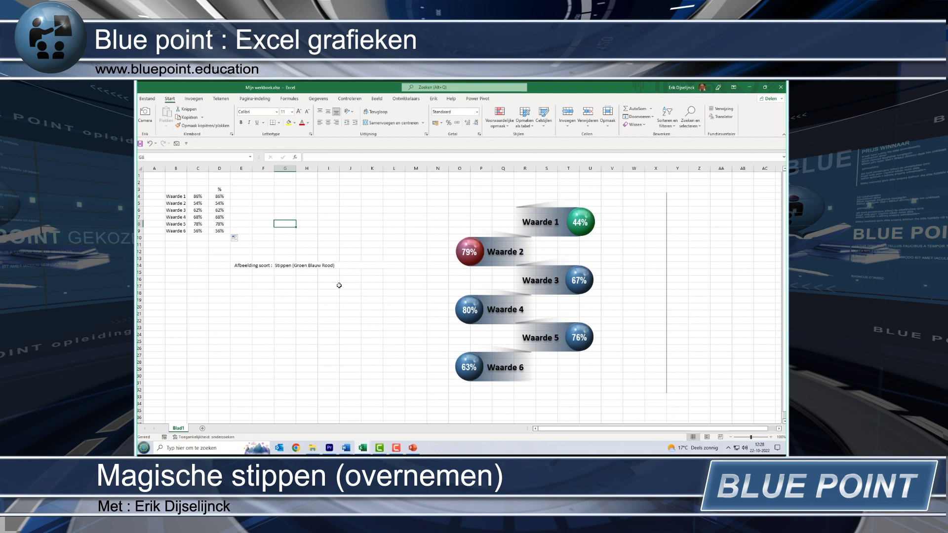
click(298, 266)
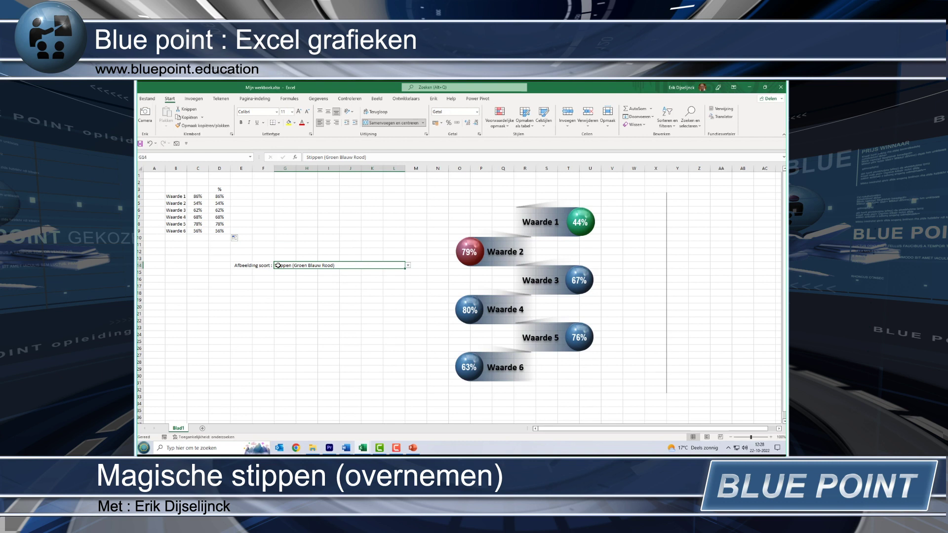
Move the picture-type setting to row 10 and hide it and D3:D9 with custom format ;;;.
drag(282, 266, 180, 240)
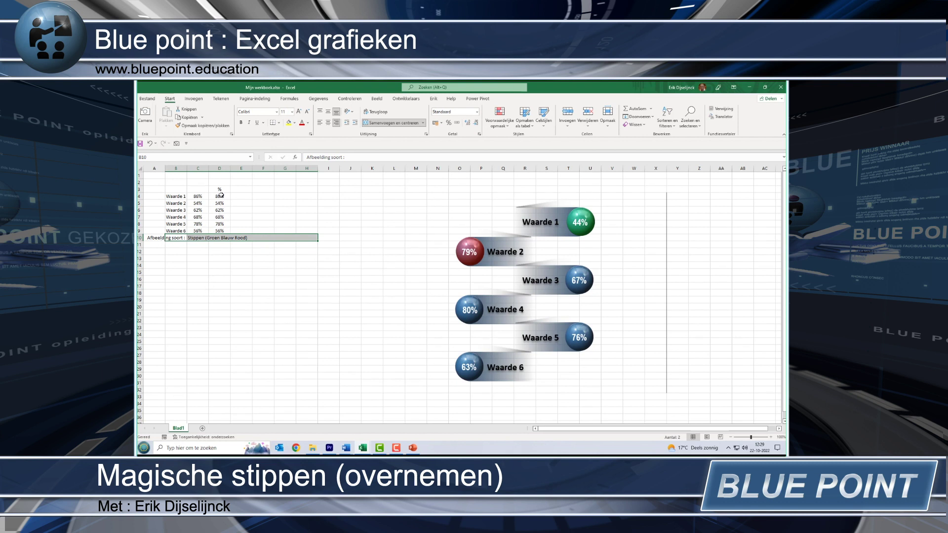
drag(220, 191, 221, 231)
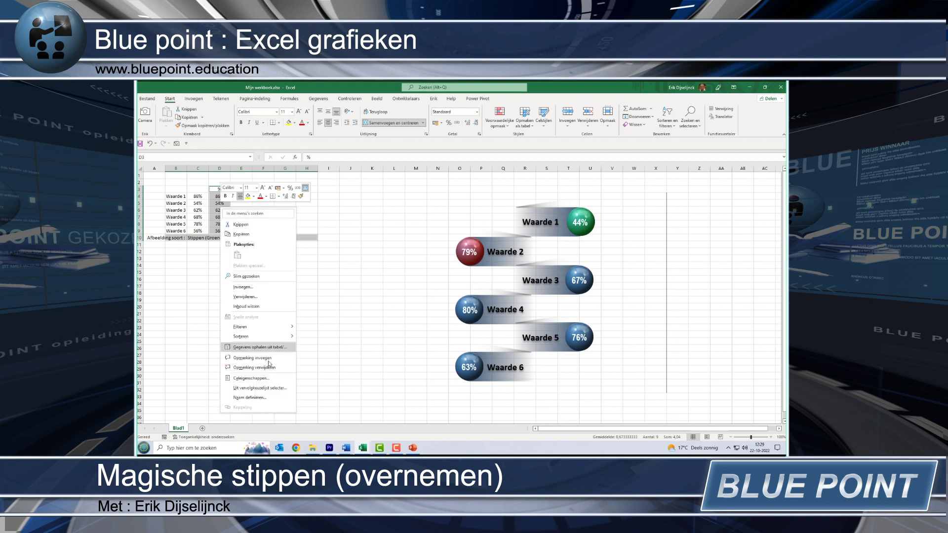
click(265, 378)
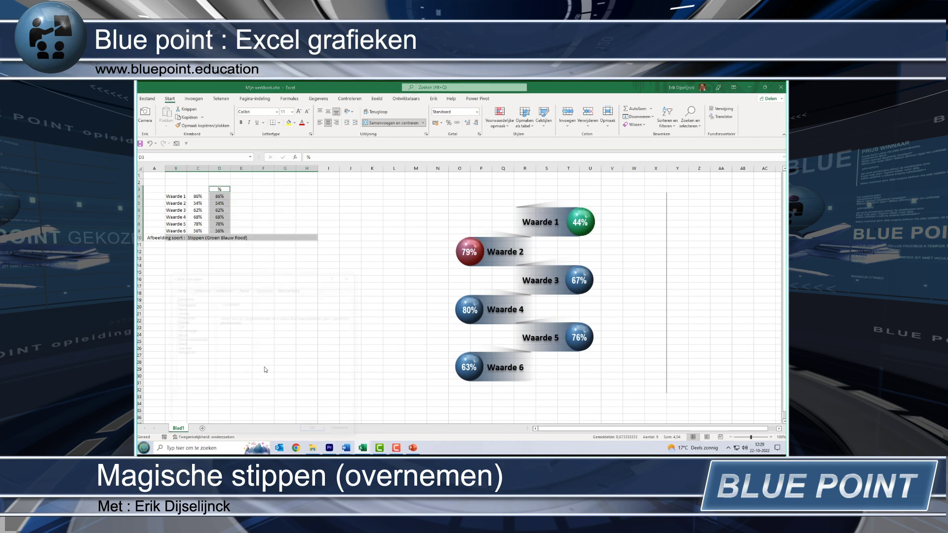
click(193, 352)
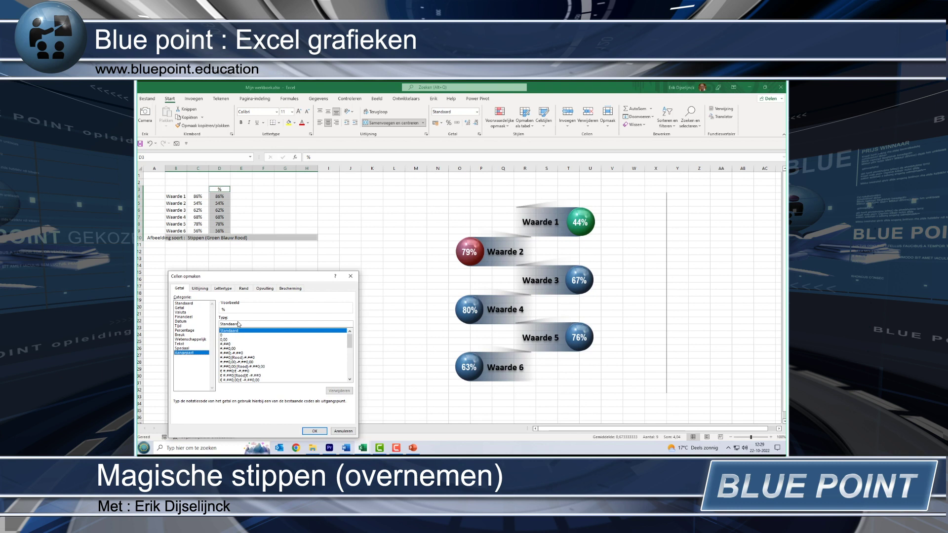
double_click(239, 324)
text(;;;)
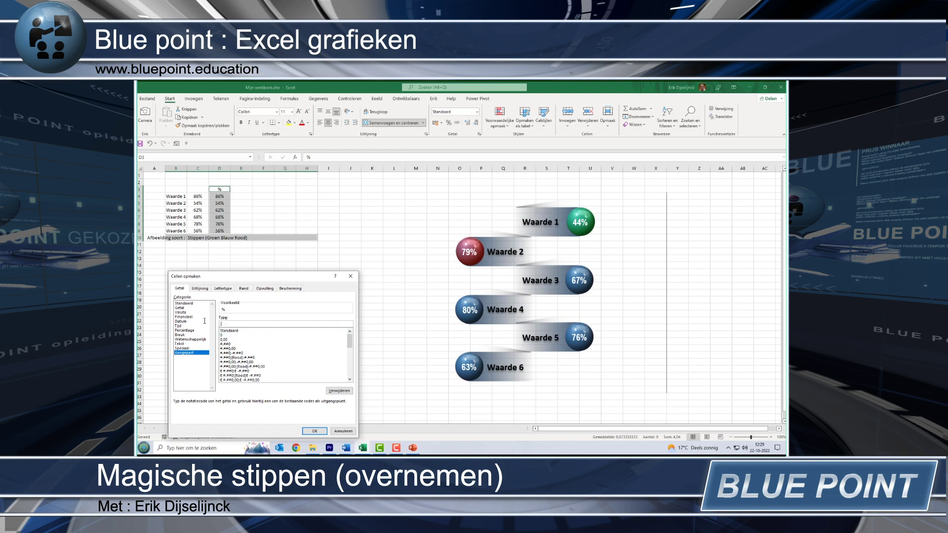
click(321, 431)
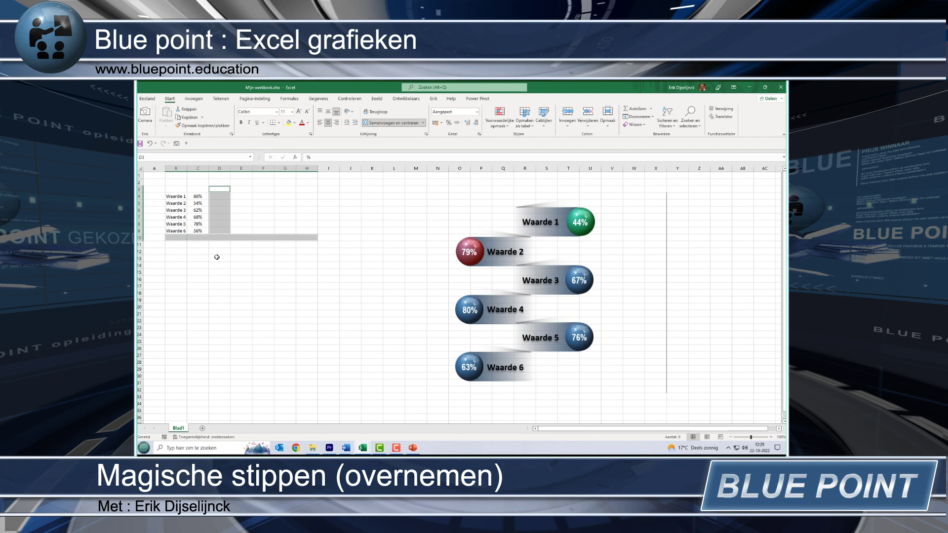
Move the dot graphic next to the data.
click(525, 231)
drag(542, 196, 322, 177)
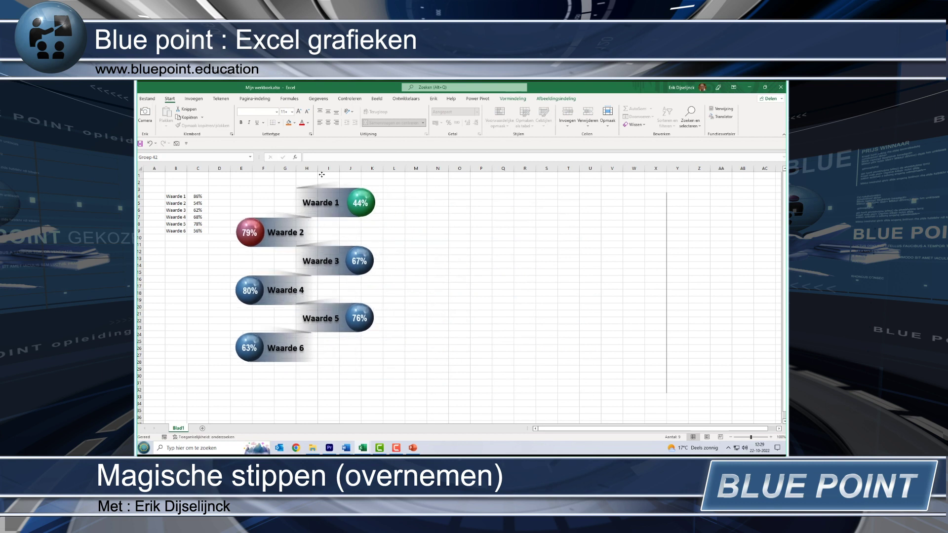
click(500, 260)
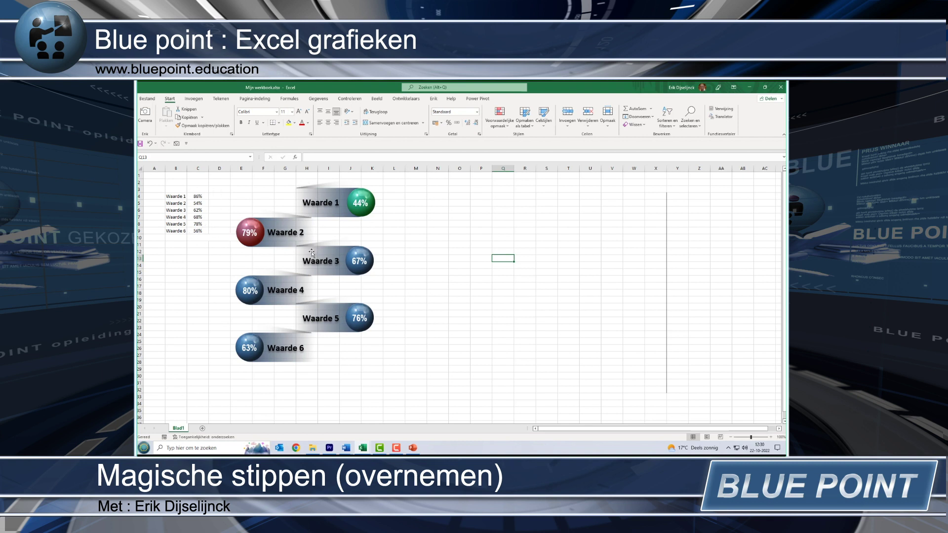
Copy the dot graphic and switch to the Mijn presentatie slide in PowerPoint.
click(322, 194)
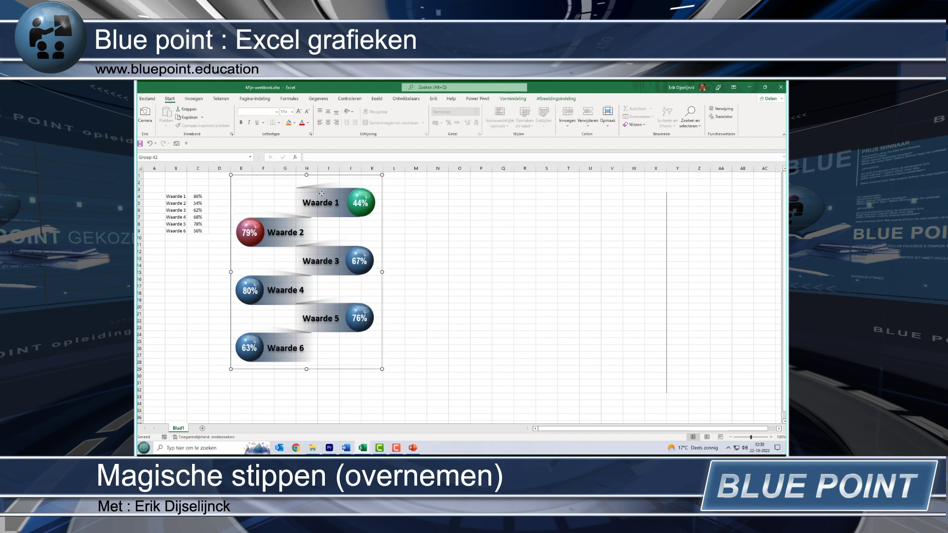
right_click(322, 194)
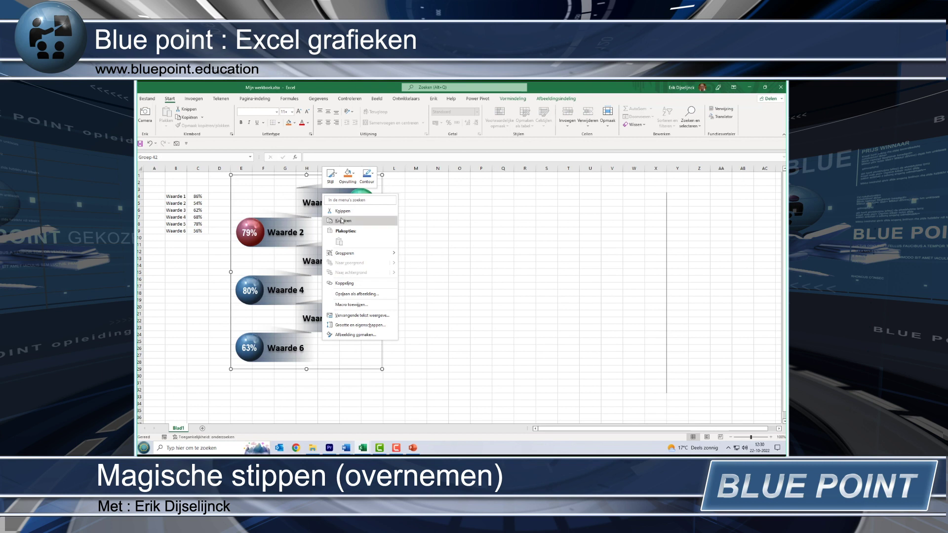
click(346, 221)
click(415, 450)
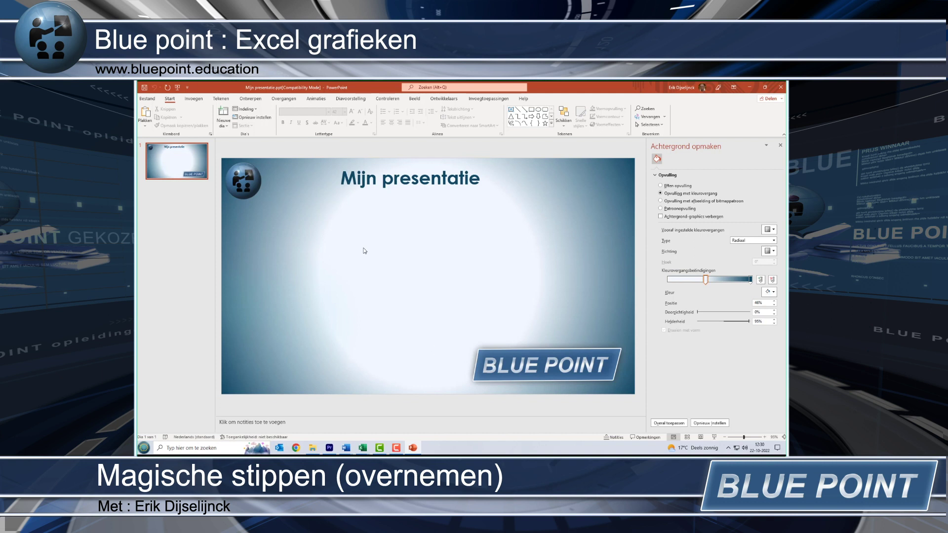
Paste the Waarde 1–6 dot picture onto the 'Mijn presentatie' slide, centred beneath the title.
key(ctrl+v)
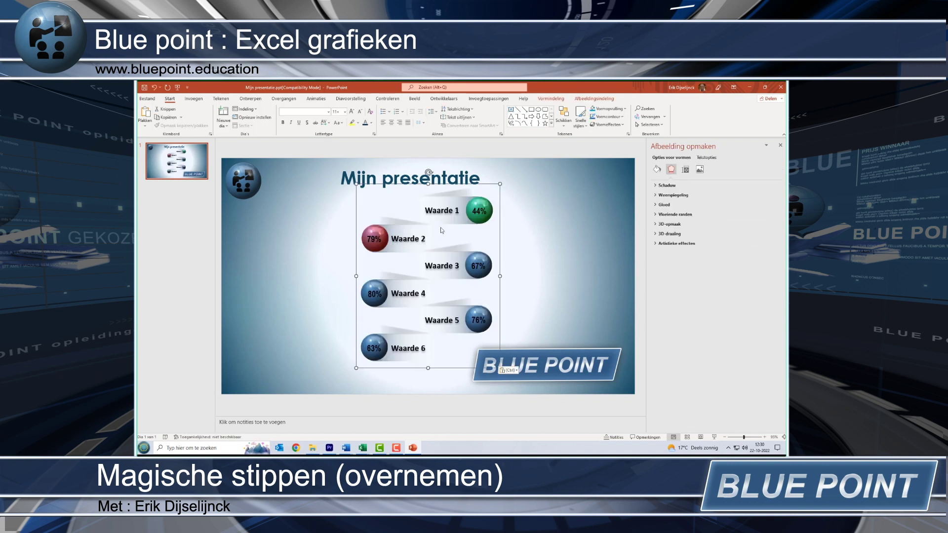
drag(422, 235, 424, 239)
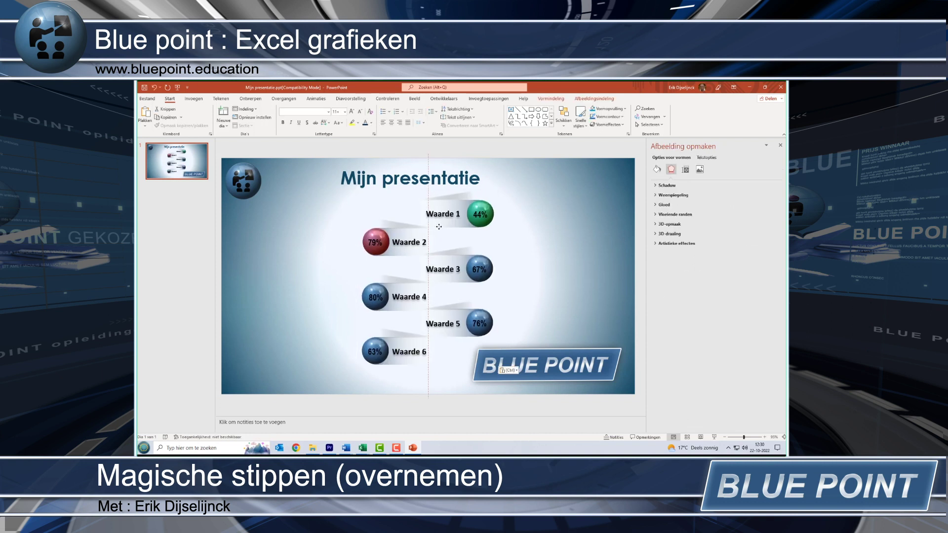
click(308, 281)
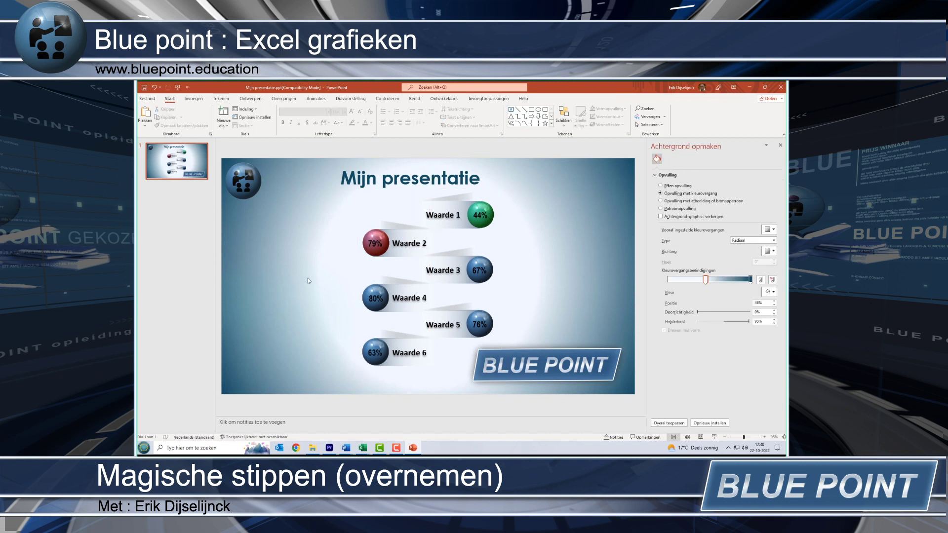